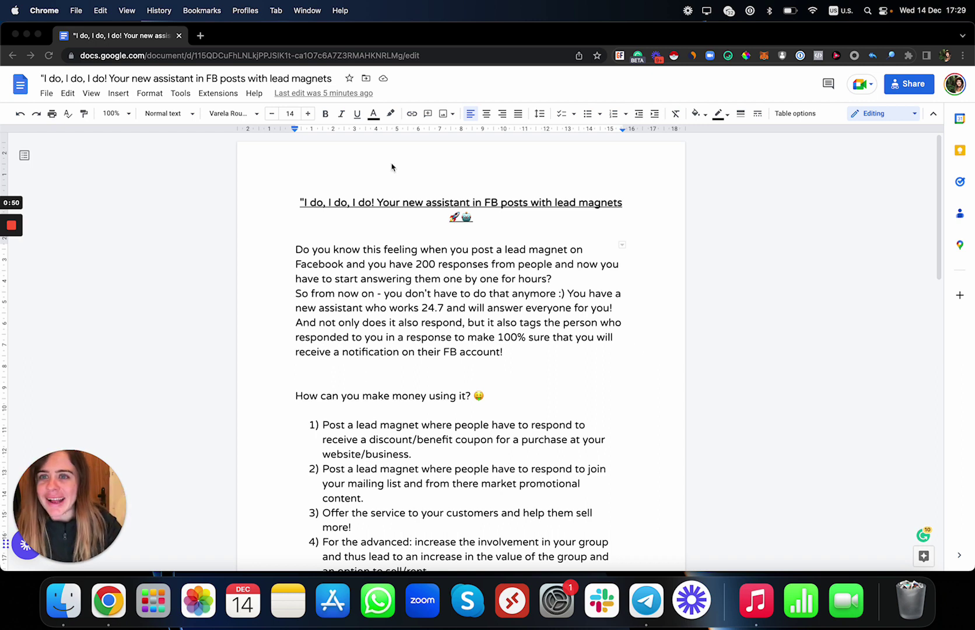
# - Open facebook.com in a new browser tab
pyautogui.click(200, 35)
pyautogui.write('face')
pyautogui.press('Return')
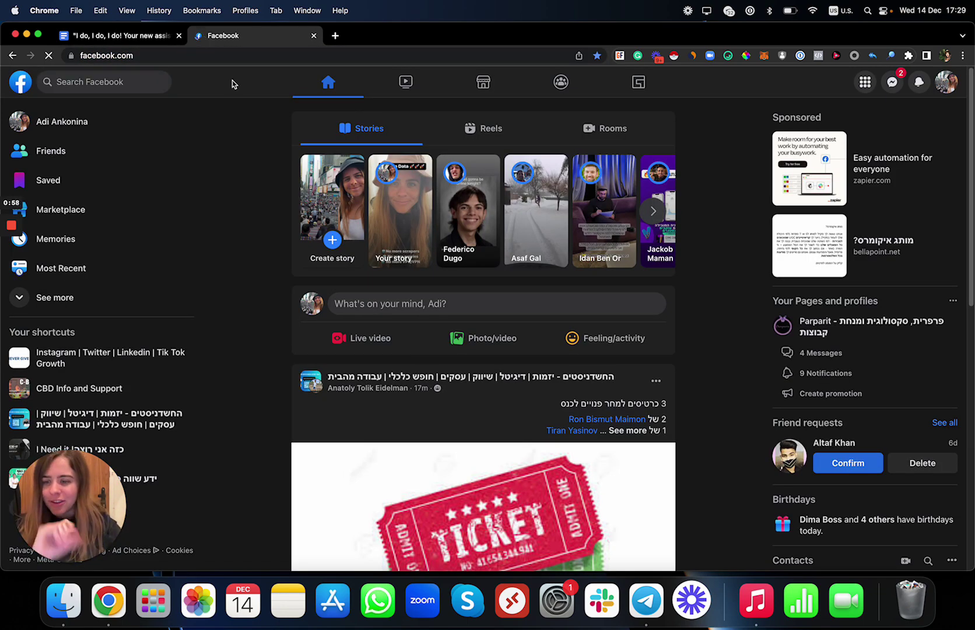
# - Open the growth group, expand the Give Me Data post's 4 comments, then open the auto-reply extension
pyautogui.click(124, 346)
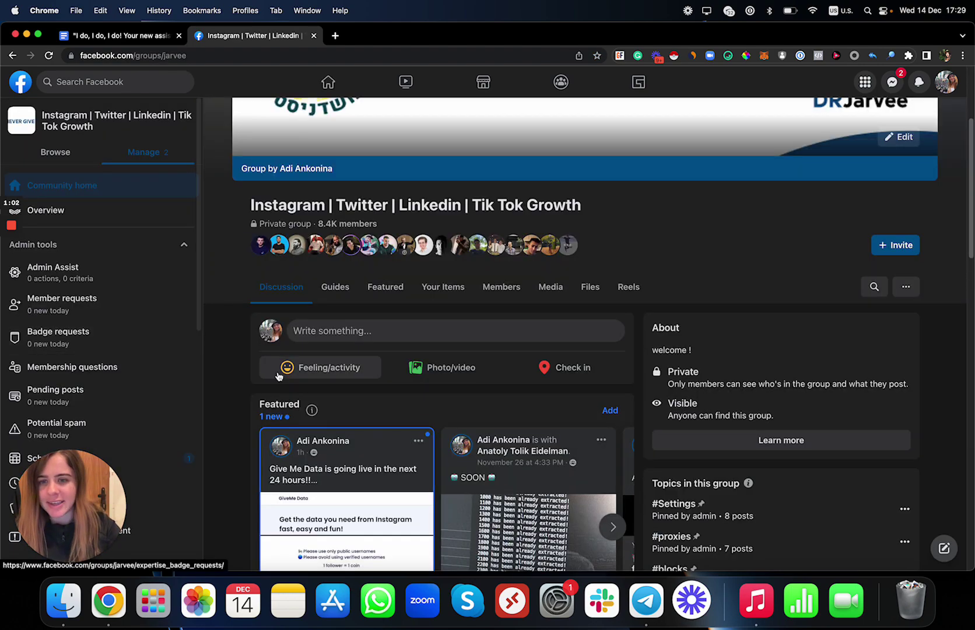
pyautogui.scroll(-3, 278, 376)
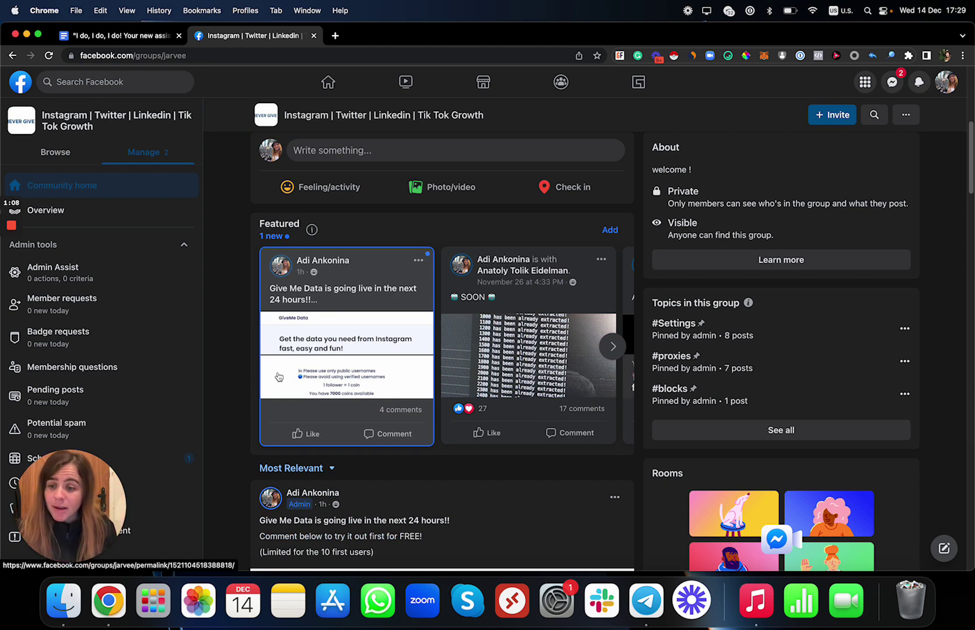
pyautogui.scroll(-3, 279, 376)
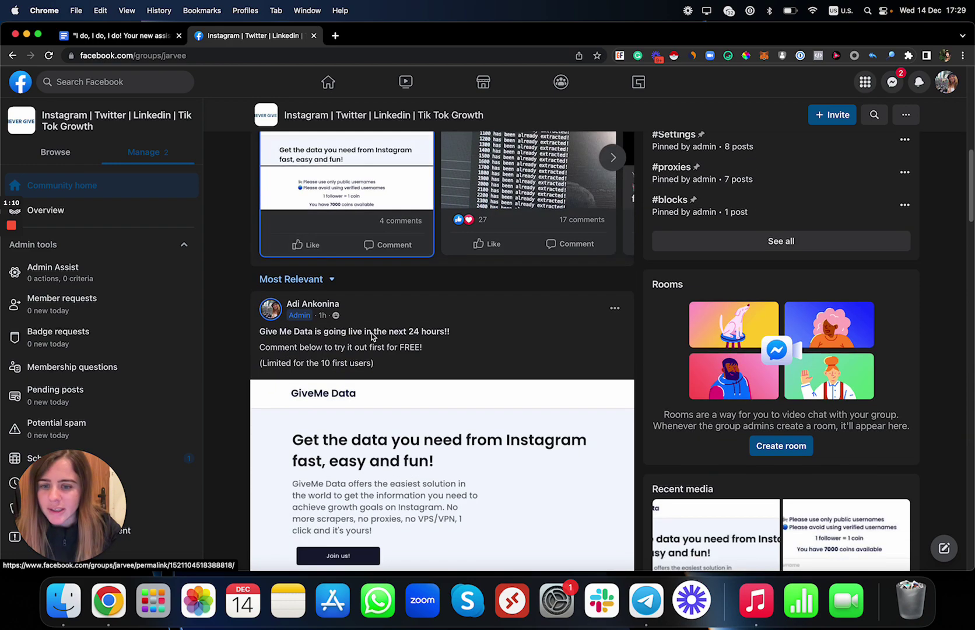
pyautogui.scroll(-7, 328, 377)
pyautogui.click(328, 373)
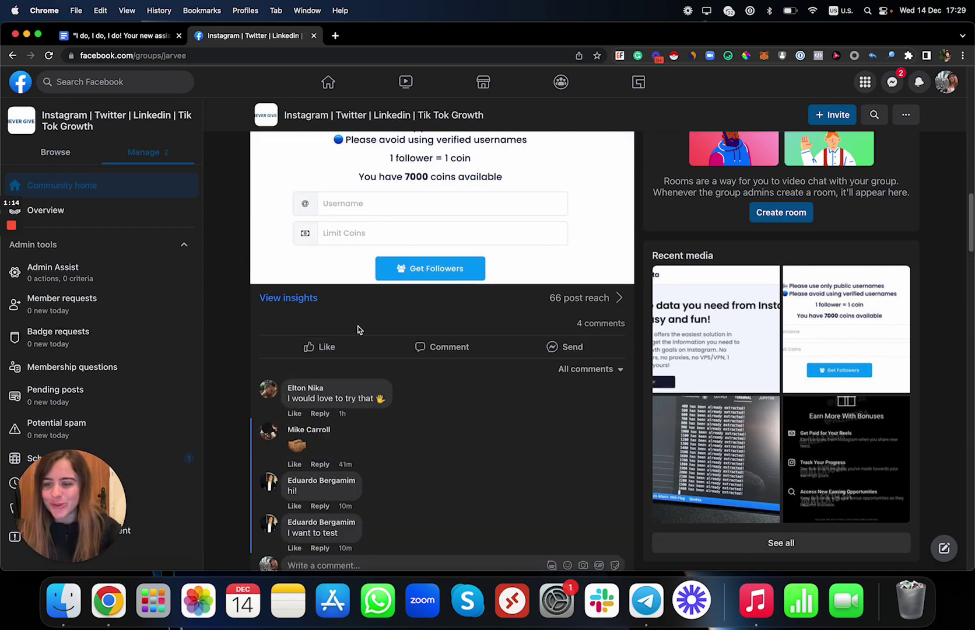
pyautogui.scroll(-1, 358, 329)
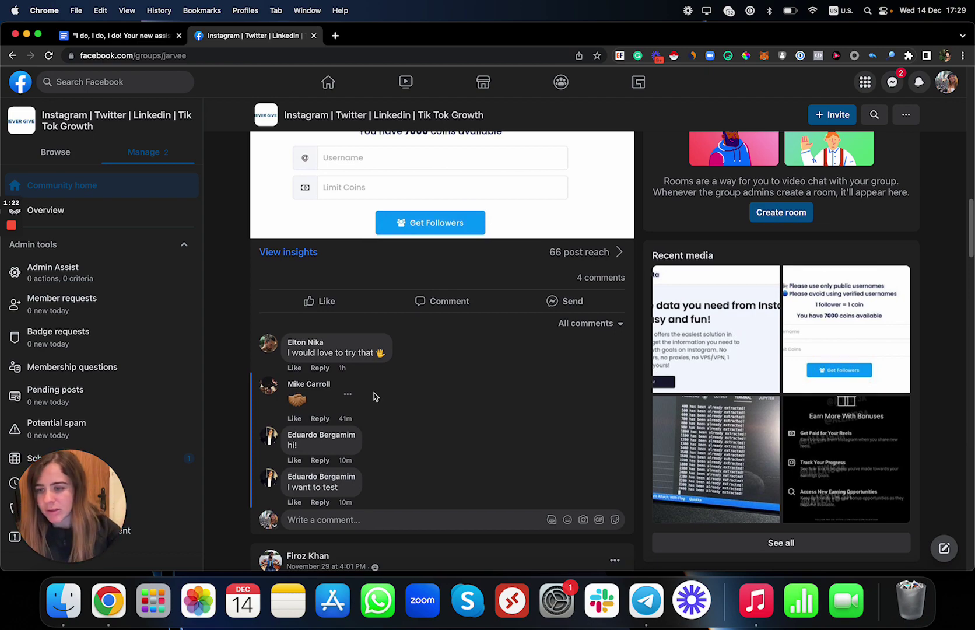
pyautogui.scroll(8, 373, 392)
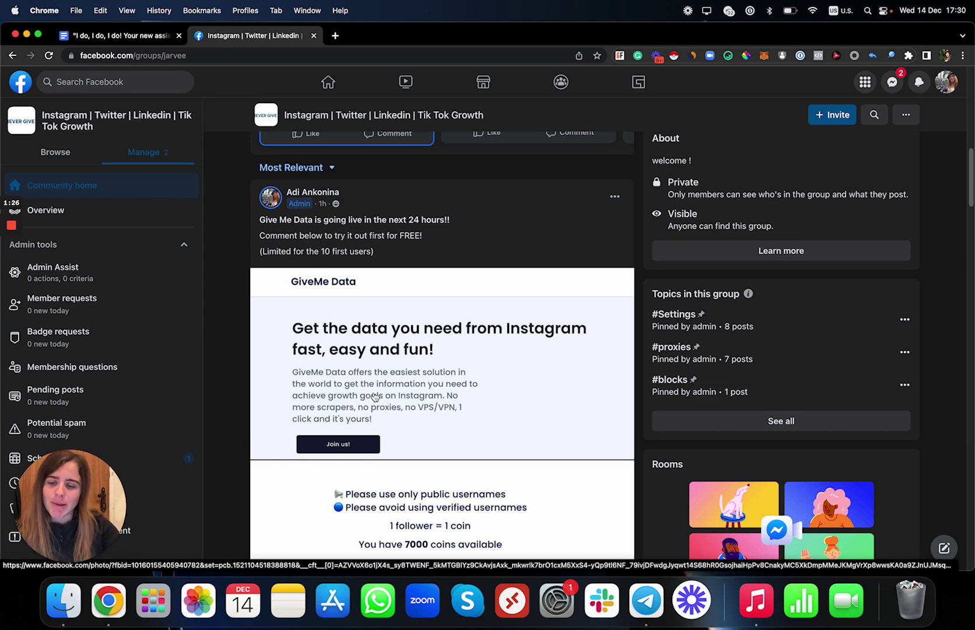
pyautogui.scroll(-6, 373, 396)
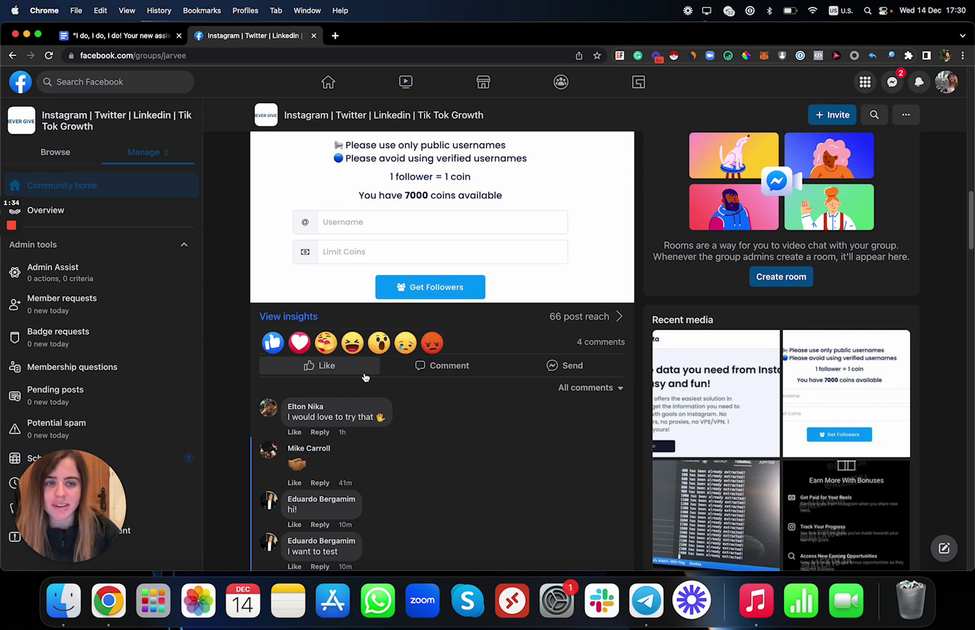
pyautogui.click(875, 57)
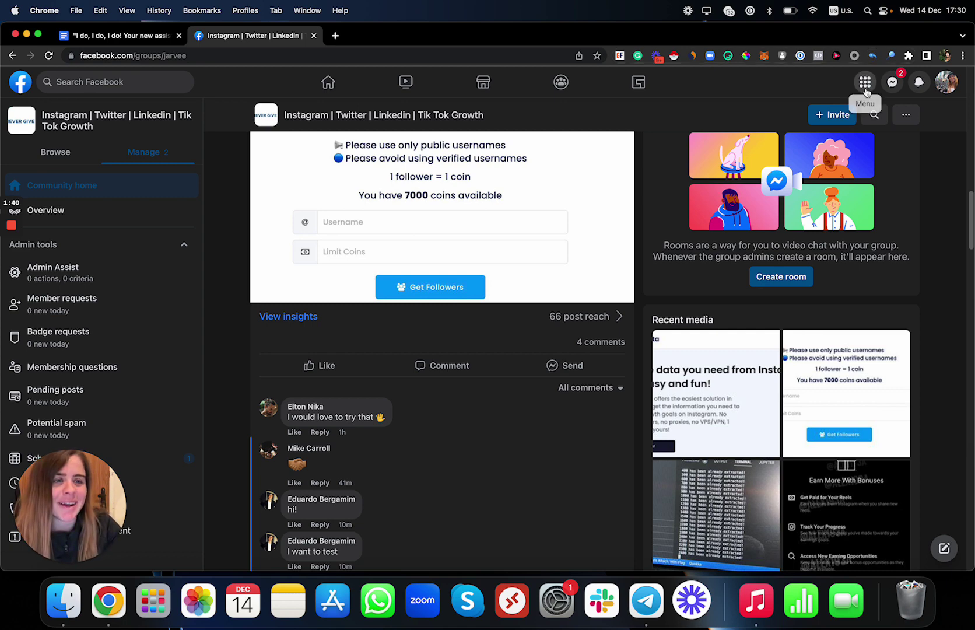
# - Open the Give Me Data post on its own page and copy its URL
pyautogui.click(872, 55)
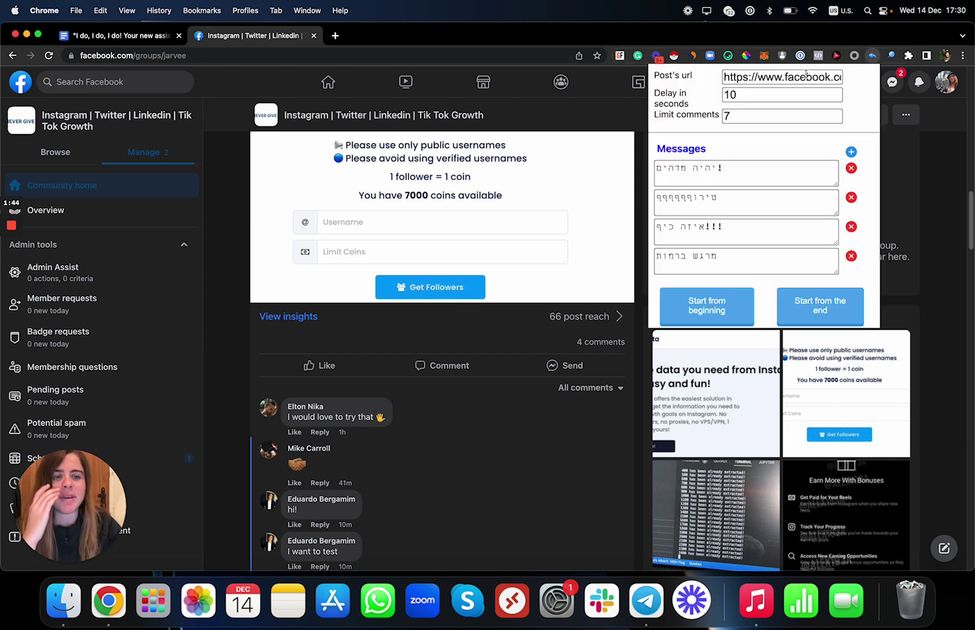
pyautogui.scroll(3, 467, 218)
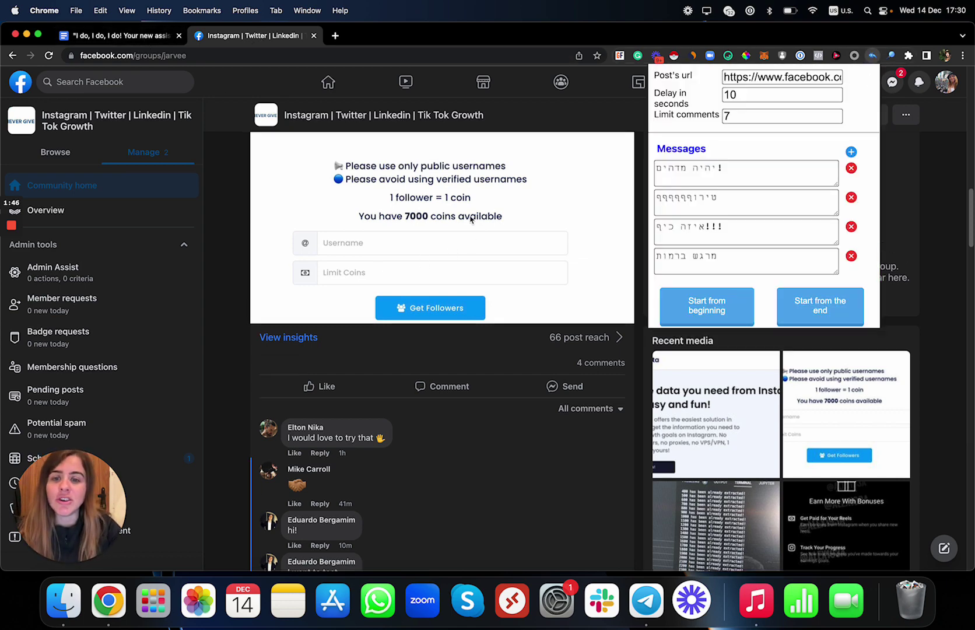
pyautogui.scroll(2, 466, 218)
pyautogui.click(322, 195)
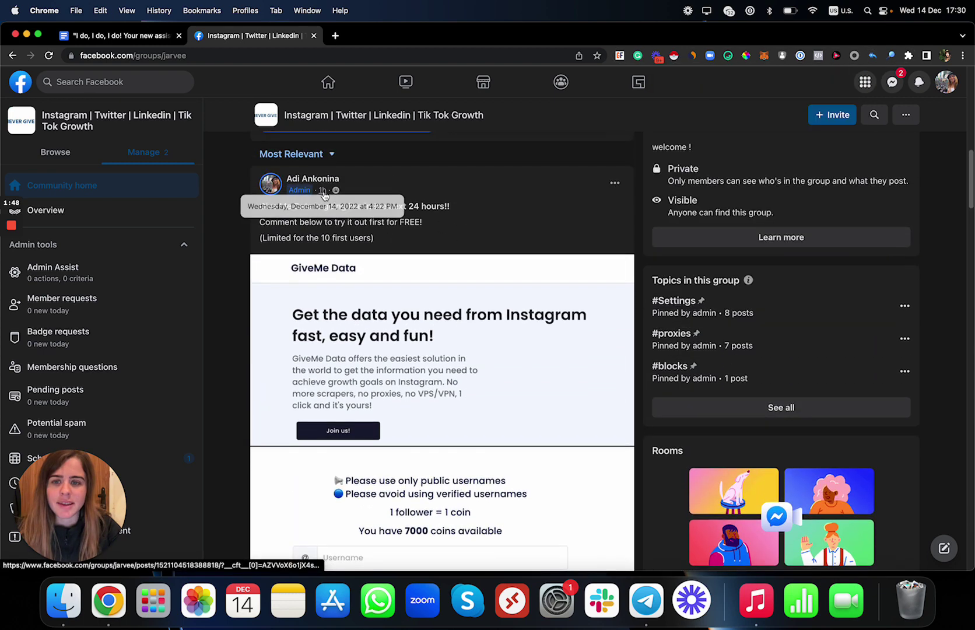
pyautogui.click(321, 56)
pyautogui.press('super+c')
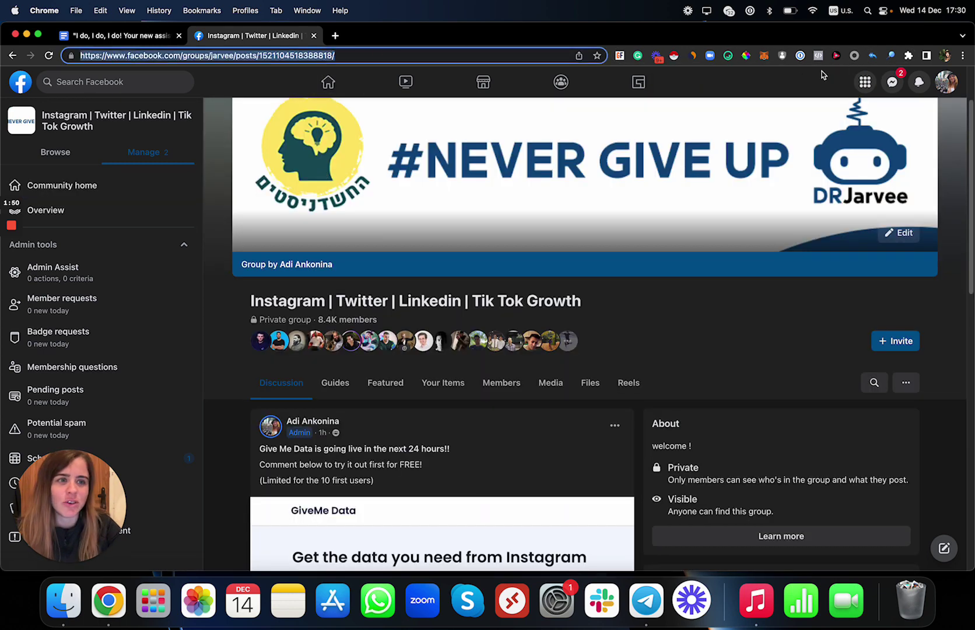
# - Paste the post URL into the extension and set delay to 15 and limit to 4
pyautogui.click(872, 55)
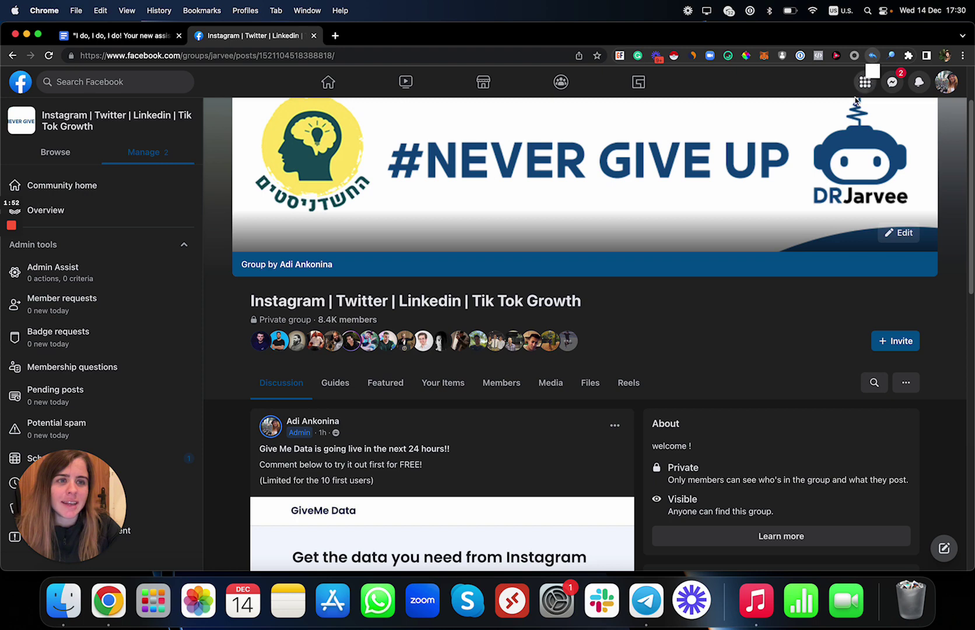
pyautogui.click(787, 77)
pyautogui.press('super+a')
pyautogui.press('super+v')
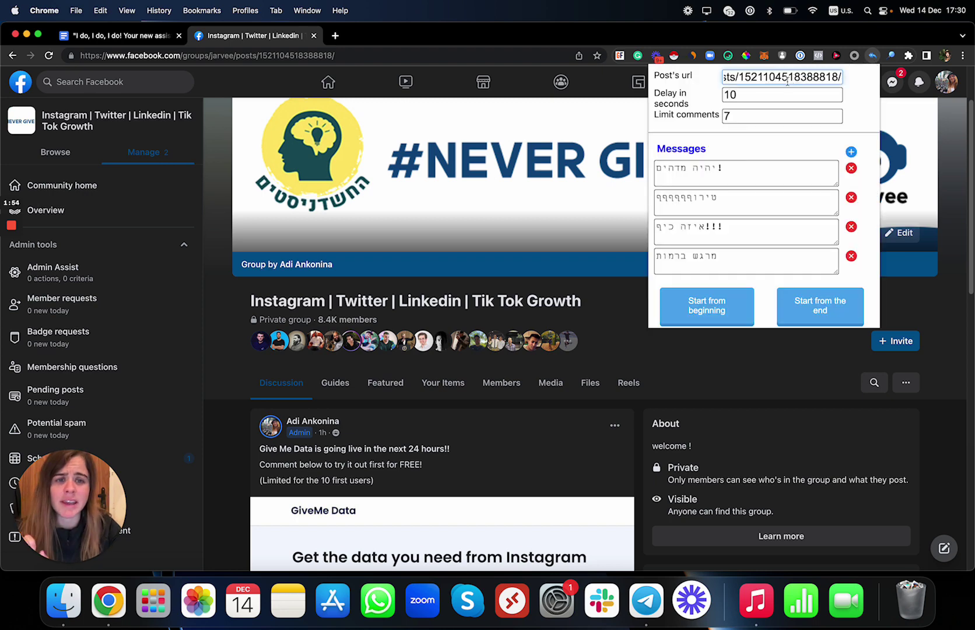
pyautogui.click(774, 93)
pyautogui.press('super+a')
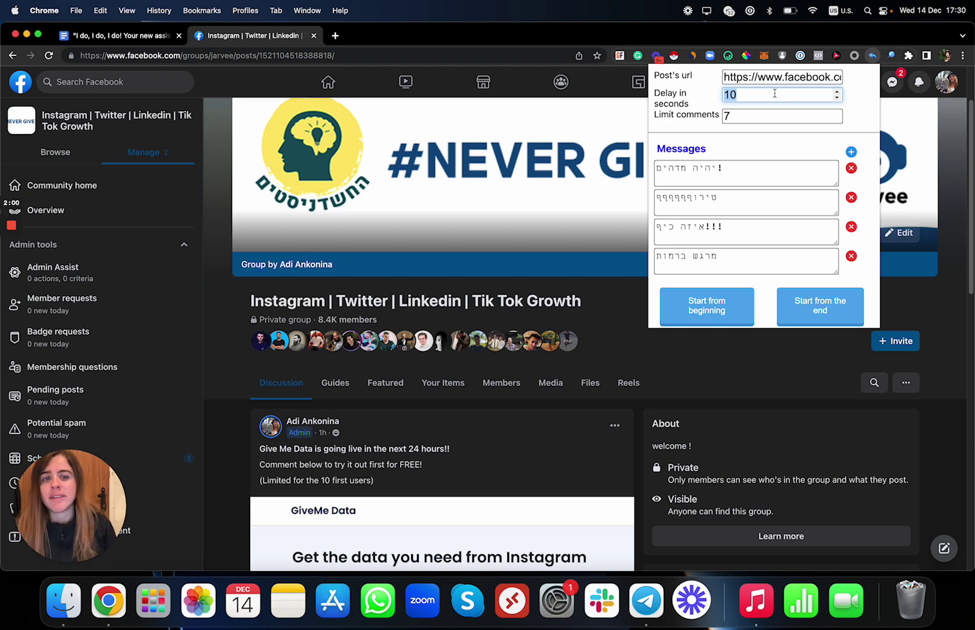
pyautogui.doubleClick(739, 116)
pyautogui.write('4')
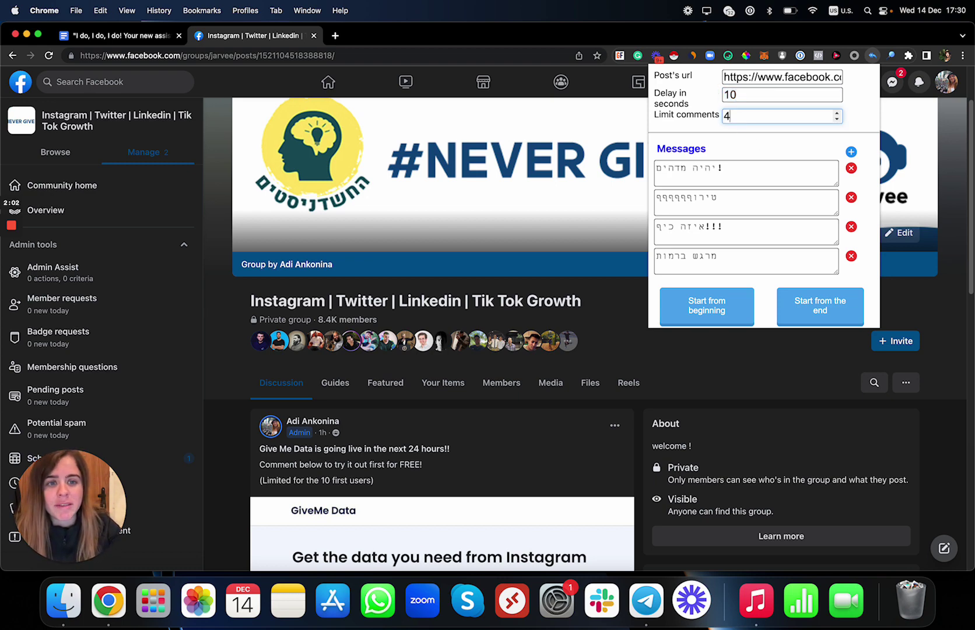
pyautogui.doubleClick(744, 96)
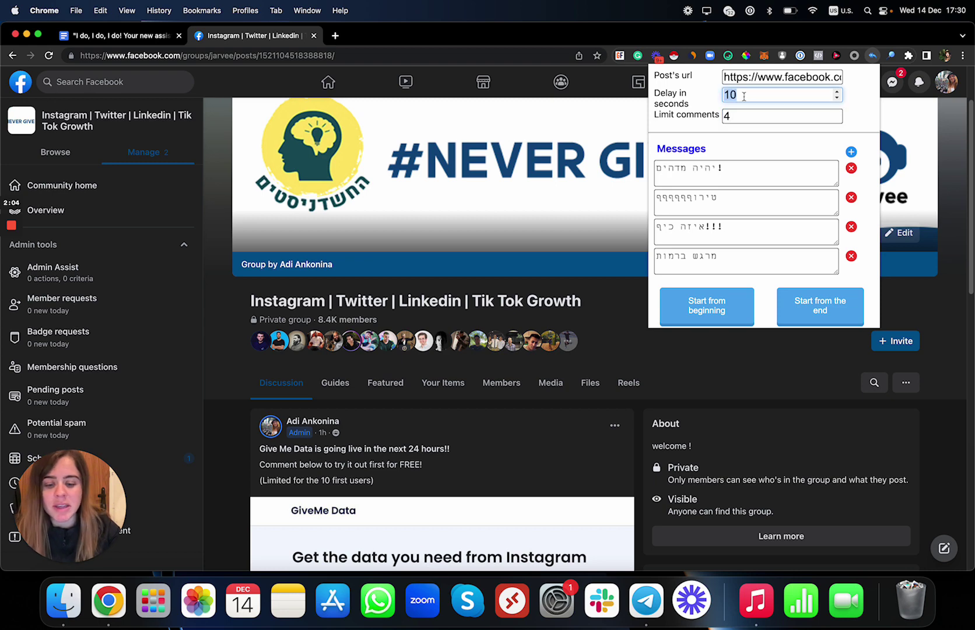
pyautogui.write('15')
# - Clear the first preset reply and delete the other preset reply messages
pyautogui.tripleClick(707, 175)
pyautogui.press('BackSpace')
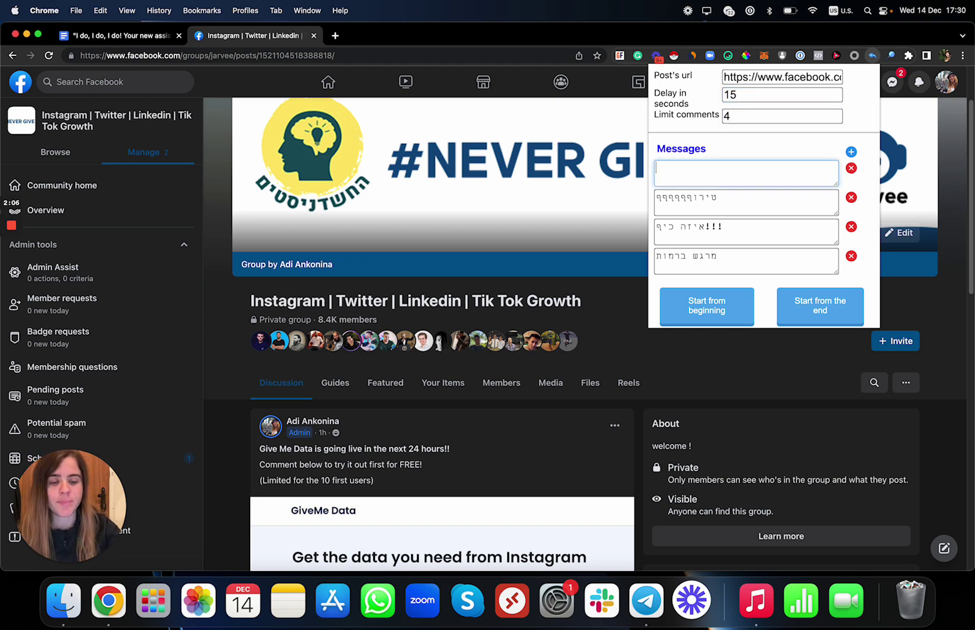
pyautogui.click(851, 199)
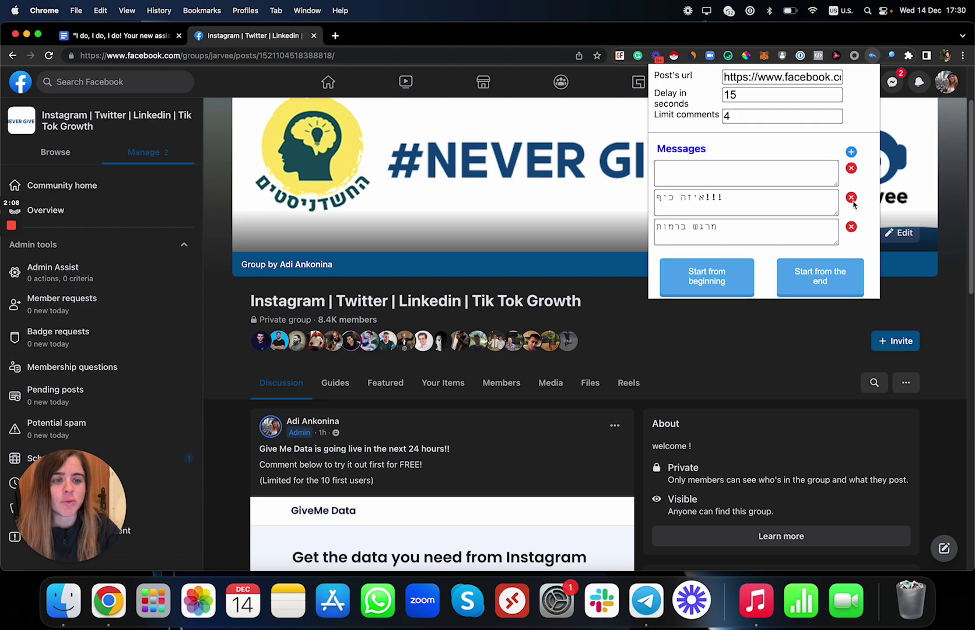
pyautogui.click(851, 198)
pyautogui.click(851, 198)
pyautogui.scroll(-7, 486, 379)
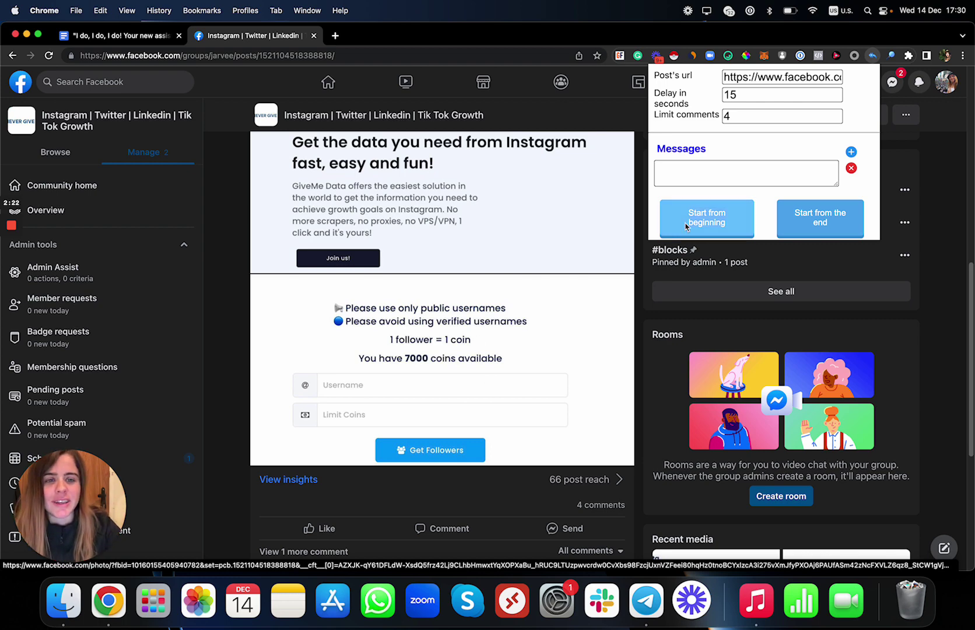
# - Write the reply 'Thank you!' with a second line 'Will share the link with you soon :)'
pyautogui.click(705, 174)
pyautogui.write('Thank')
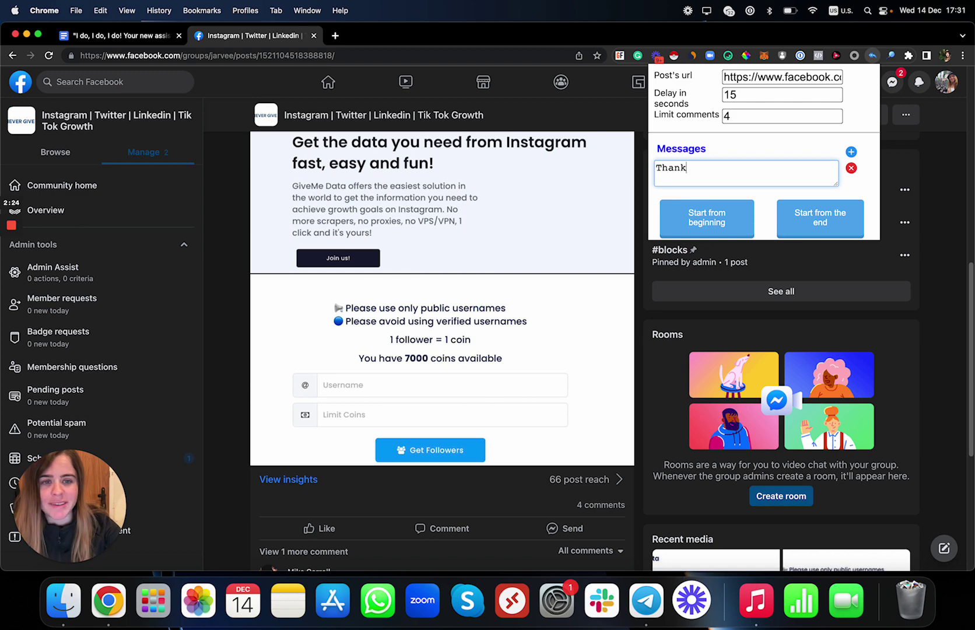
pyautogui.write(' you!')
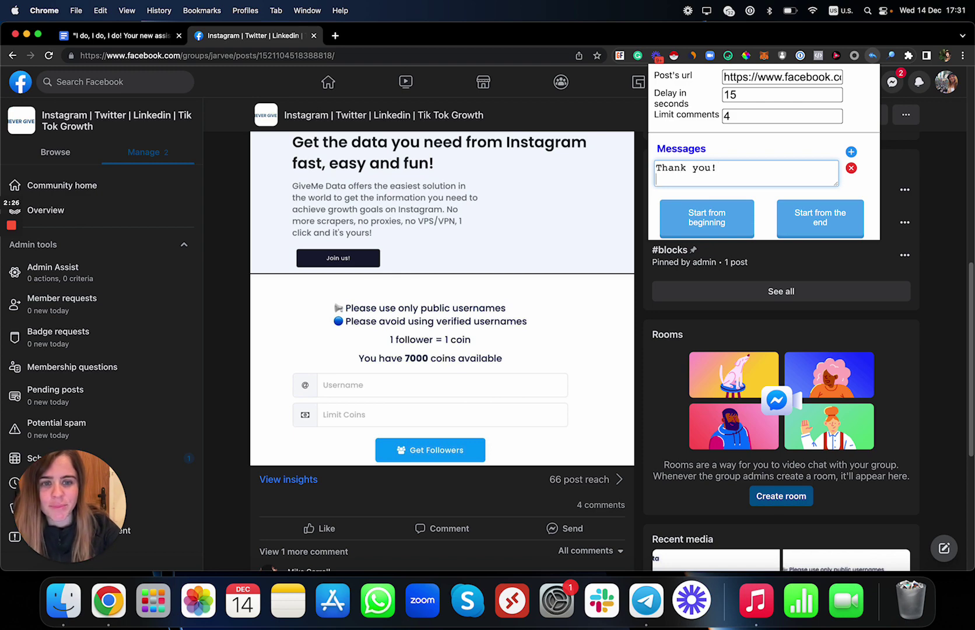
pyautogui.press('Return')
pyautogui.write('Will share ')
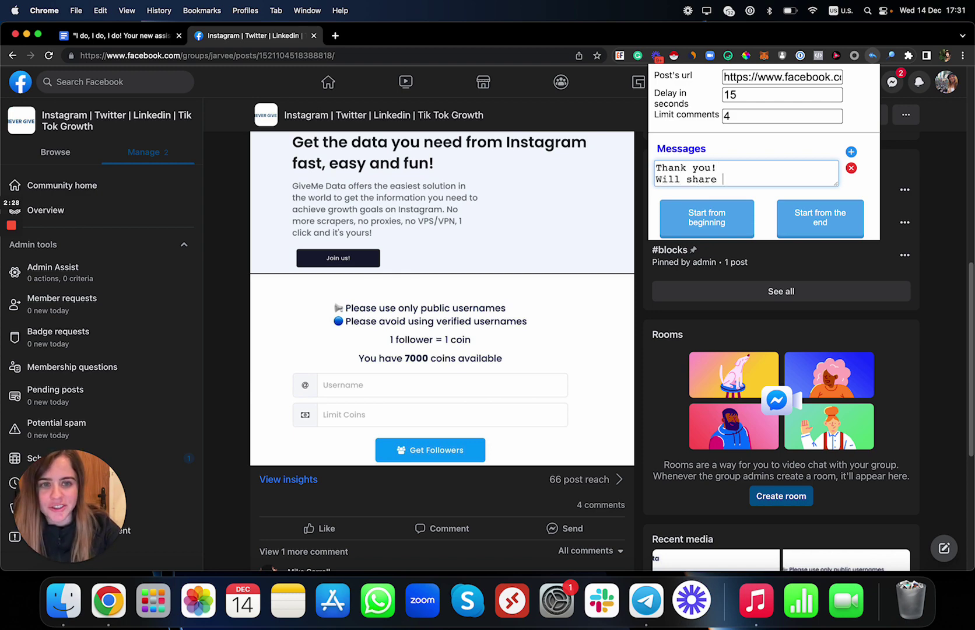
pyautogui.write('the link with y')
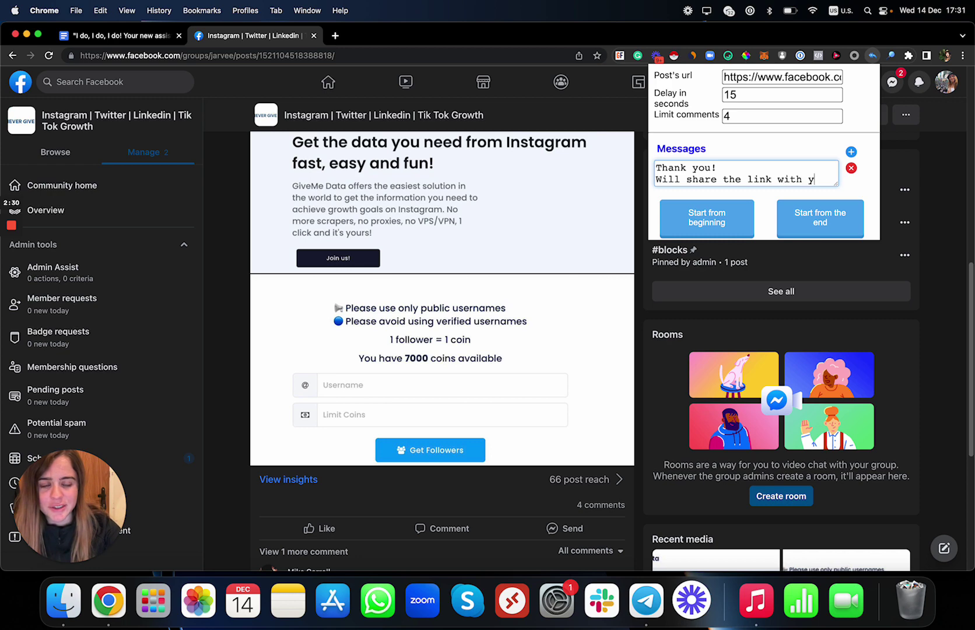
pyautogui.write('ou soon :)')
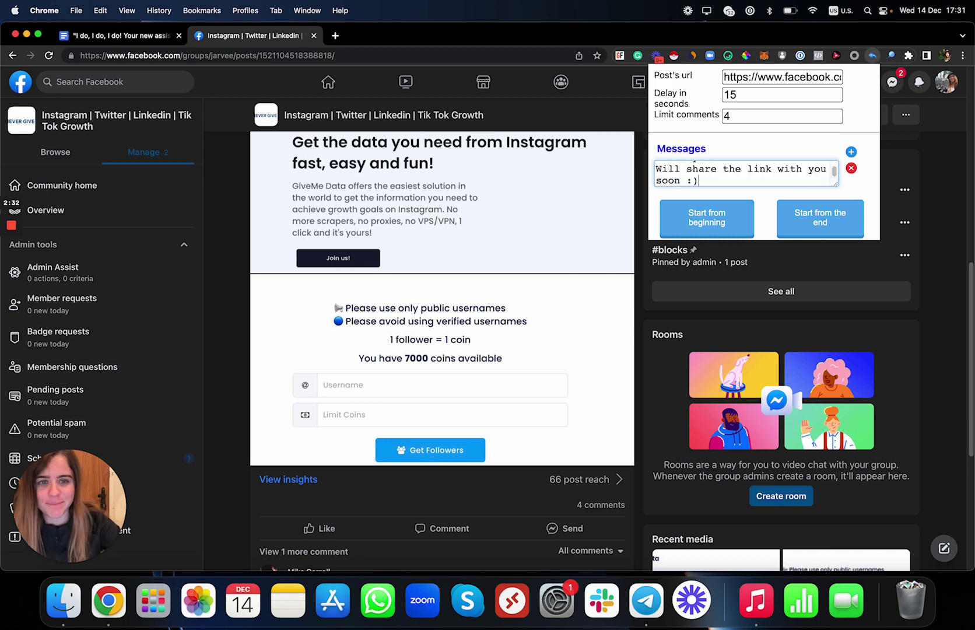
pyautogui.scroll(1, 762, 175)
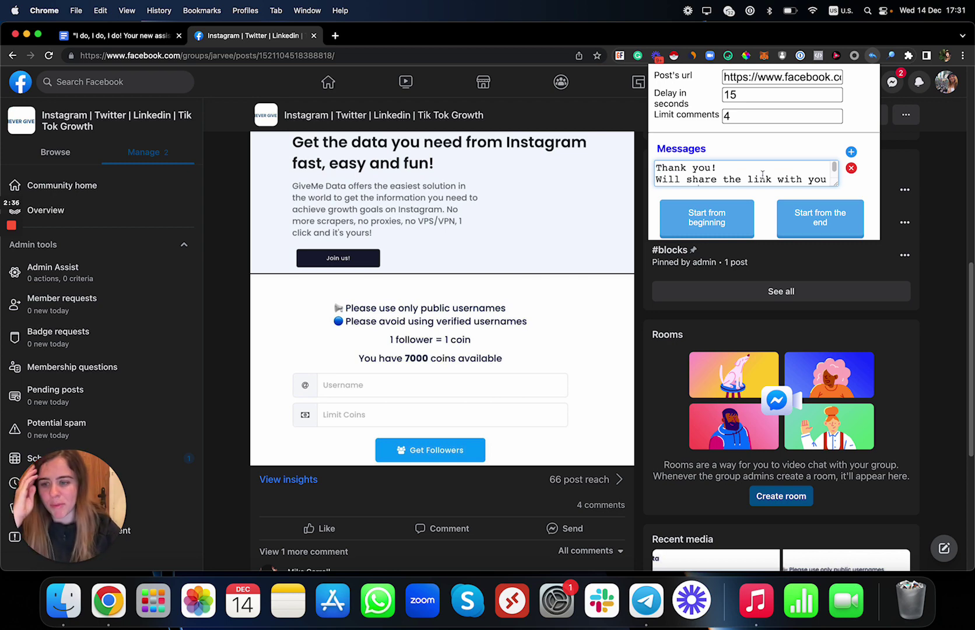
# - Add a second reply message reading 'Thank you! the link is on the way'
pyautogui.click(851, 152)
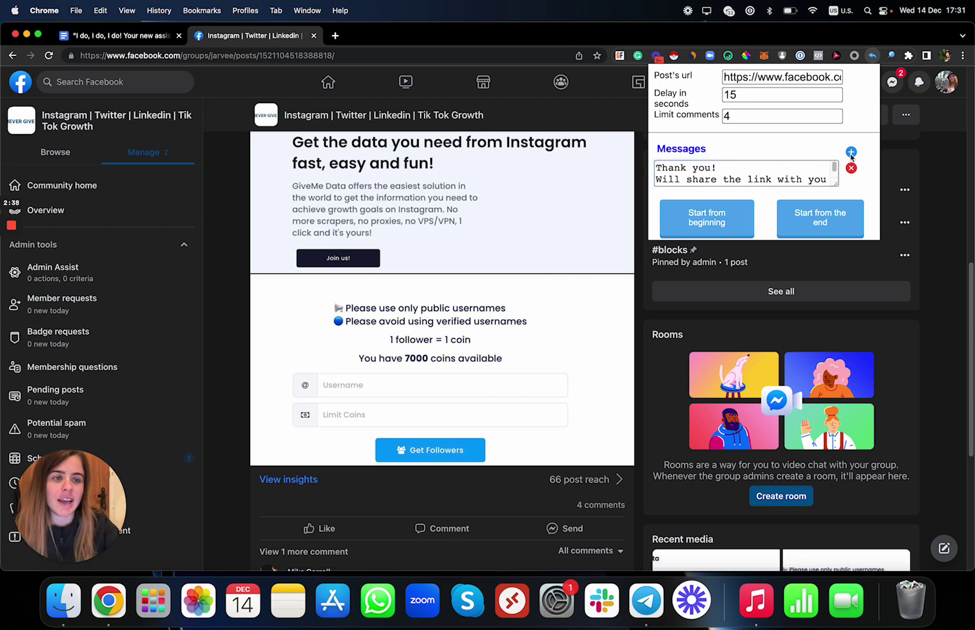
pyautogui.click(758, 208)
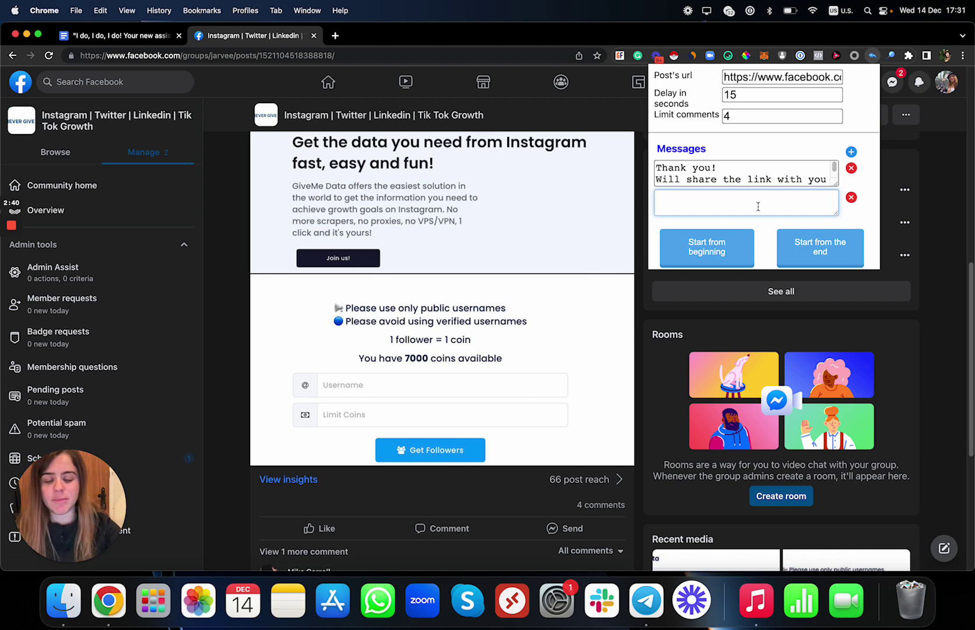
pyautogui.write('Thank you')
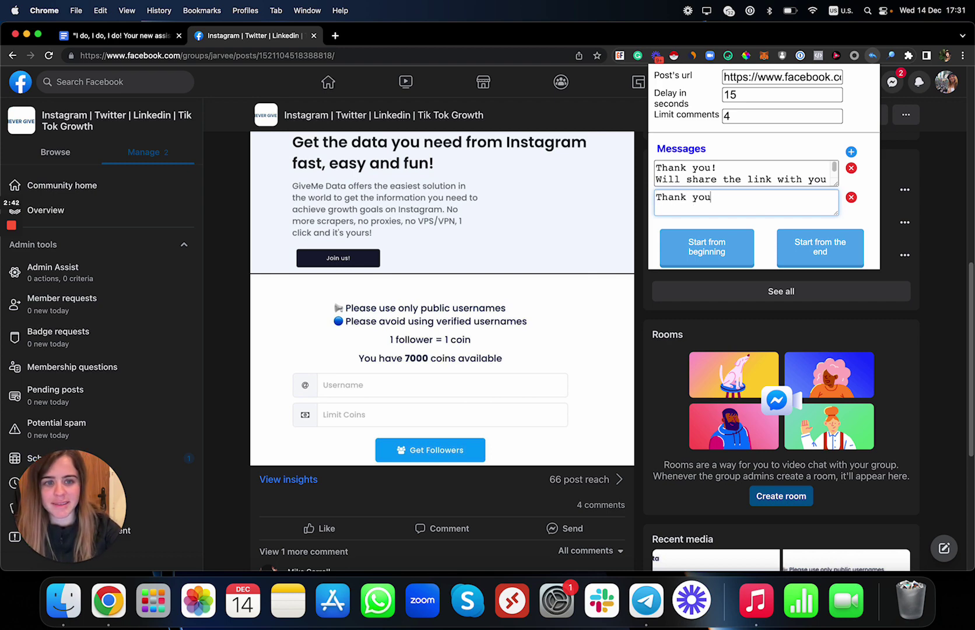
pyautogui.write('! the link will')
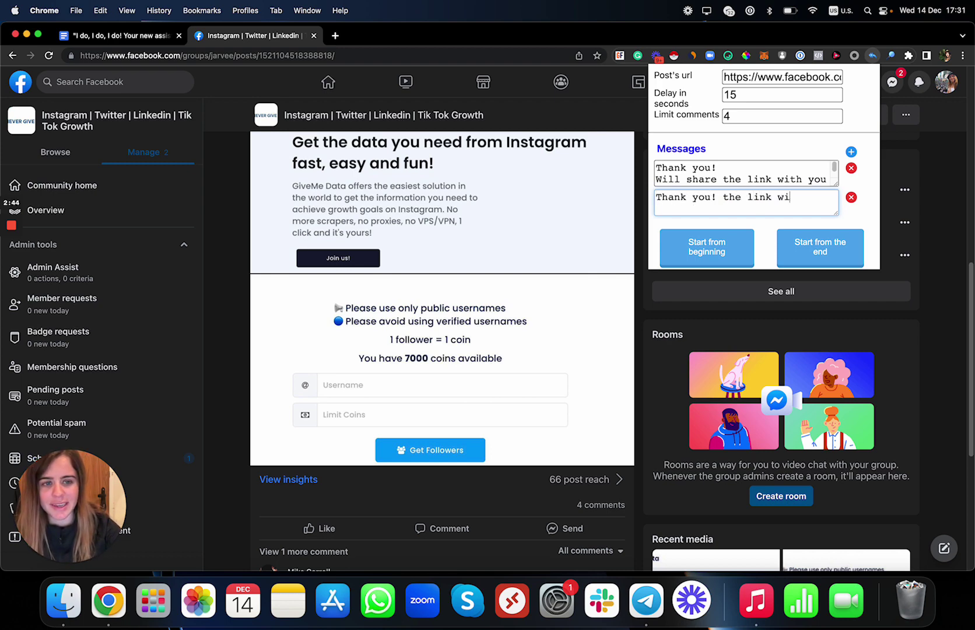
pyautogui.press('BackSpace')
pyautogui.press('BackSpace')
pyautogui.press('BackSpace')
pyautogui.press('BackSpace')
pyautogui.press('BackSpace')
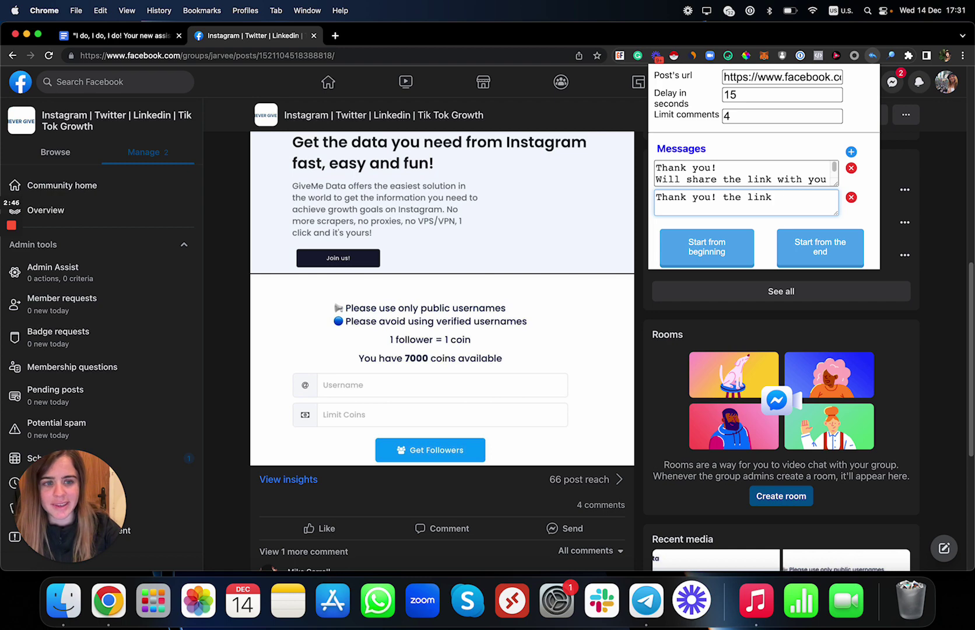
pyautogui.write('is on the way')
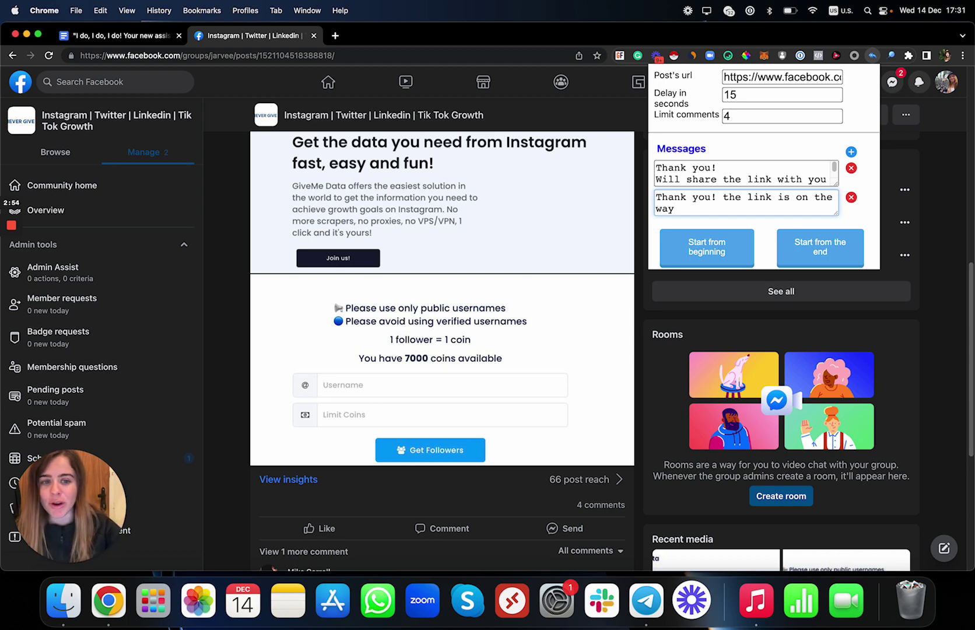
# - Add five empty reply slots, then delete the empty ones so two messages remain
pyautogui.click(851, 151)
pyautogui.click(851, 151)
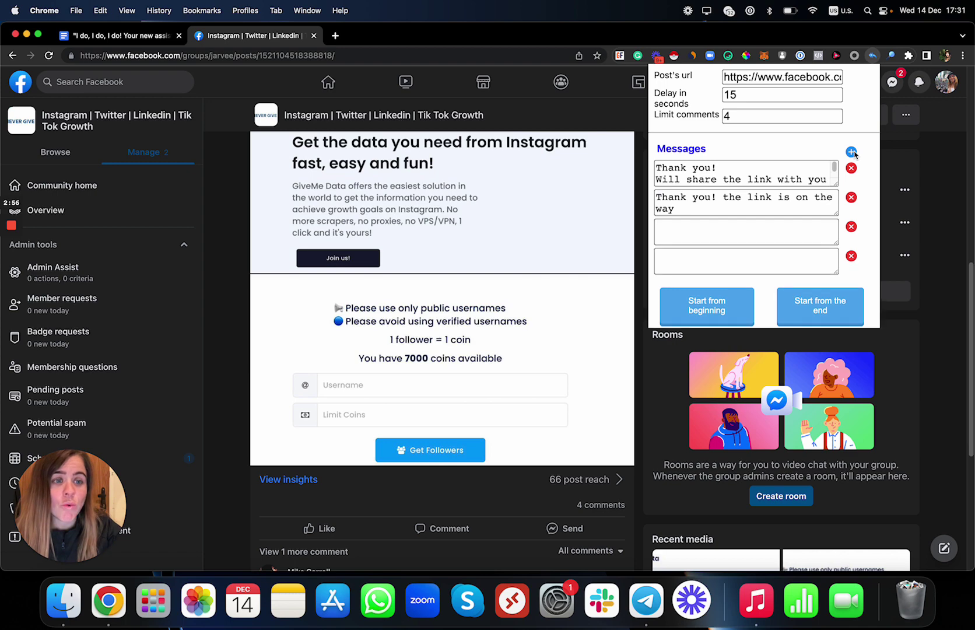
pyautogui.click(851, 152)
pyautogui.click(851, 151)
pyautogui.click(851, 151)
pyautogui.scroll(-1, 812, 249)
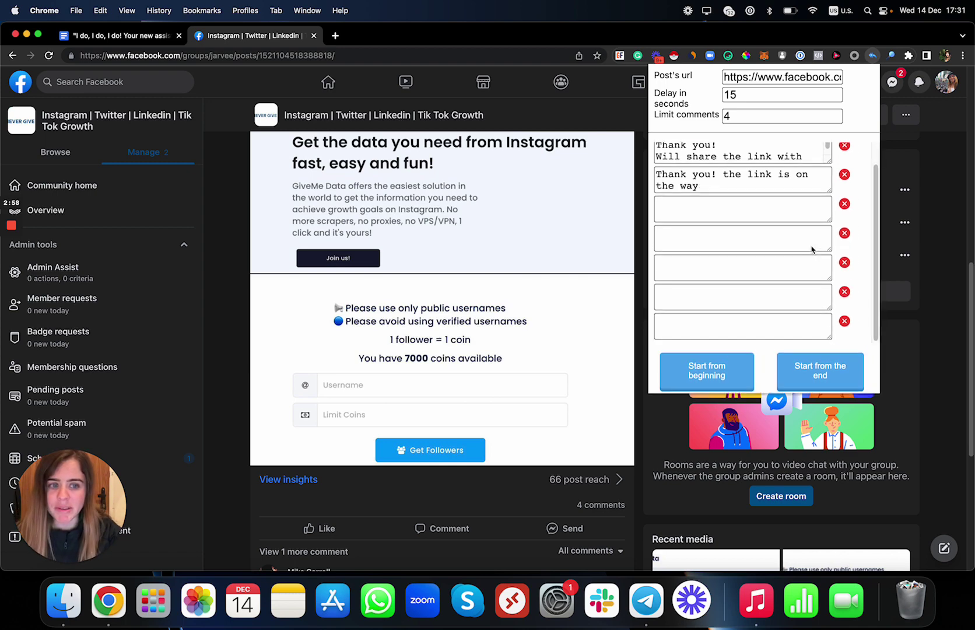
pyautogui.click(845, 320)
pyautogui.click(851, 314)
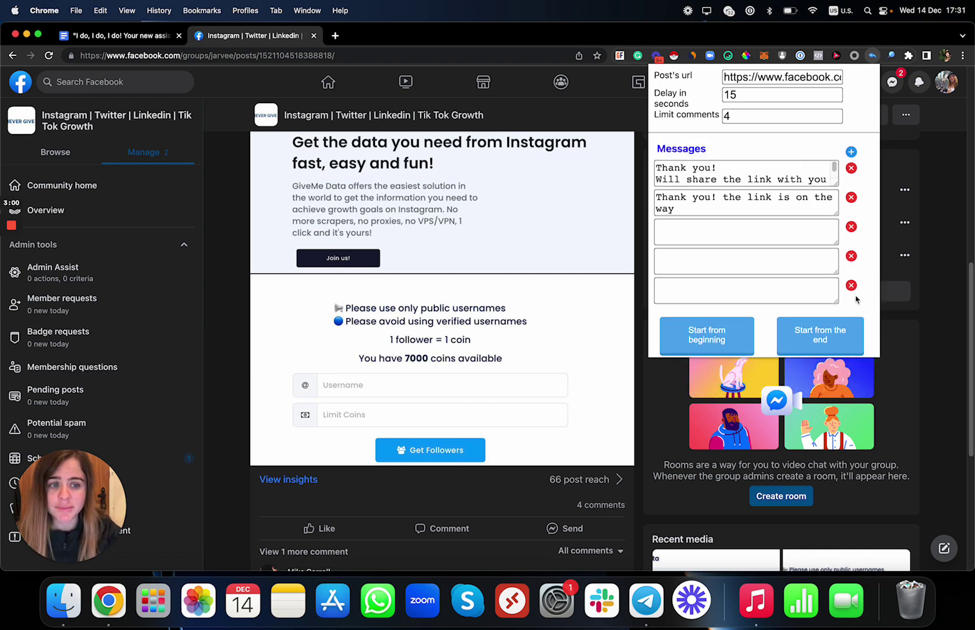
pyautogui.click(851, 286)
pyautogui.click(851, 255)
pyautogui.click(851, 226)
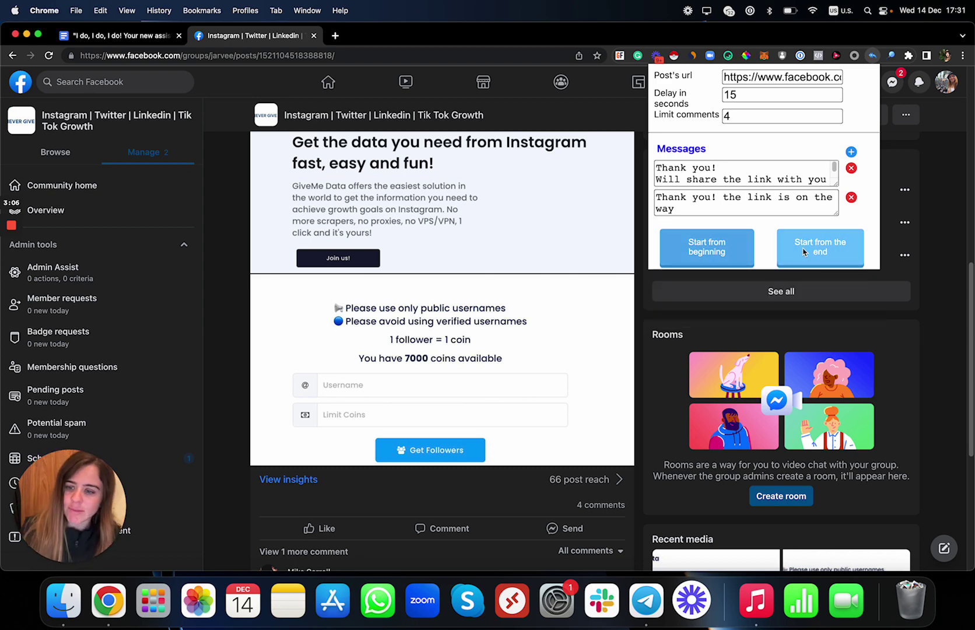
# - Load the remaining hidden comment on the Give Me Data post
pyautogui.scroll(-5, 544, 338)
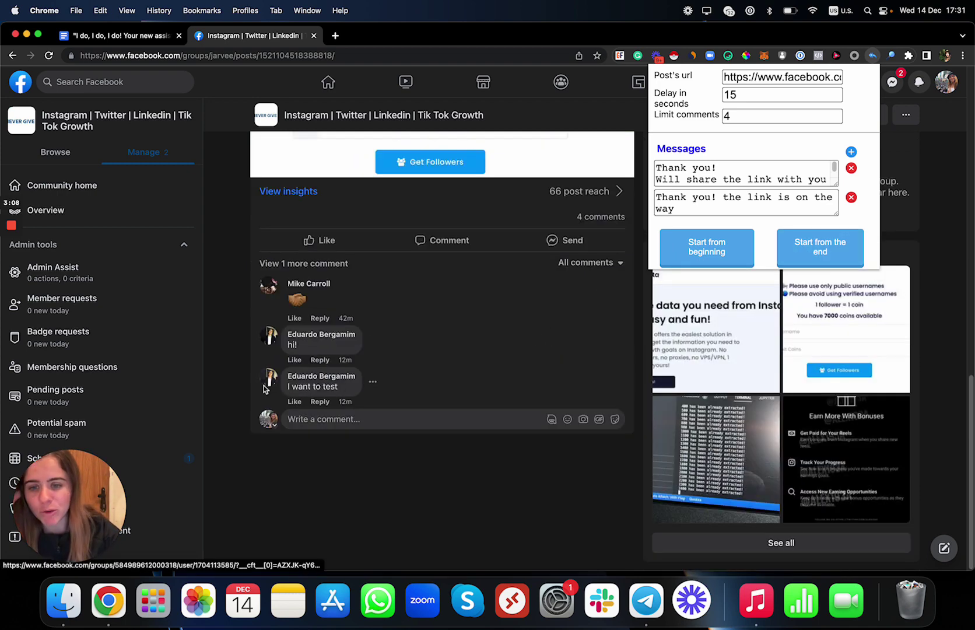
pyautogui.moveTo(299, 382)
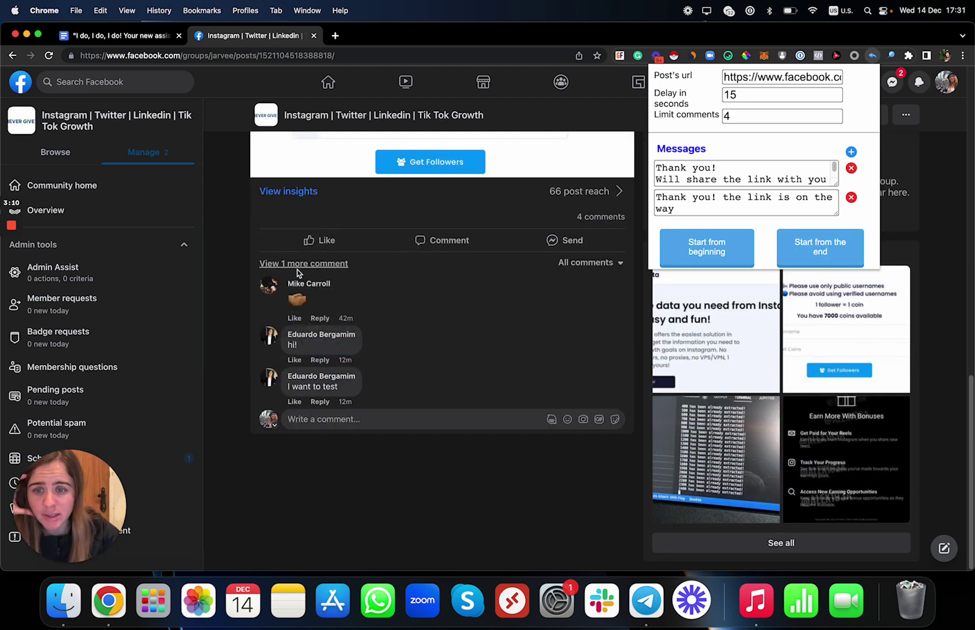
pyautogui.click(304, 271)
# - In the reopened extension, set the delay to 15 seconds and the comment limit to 4
pyautogui.click(872, 55)
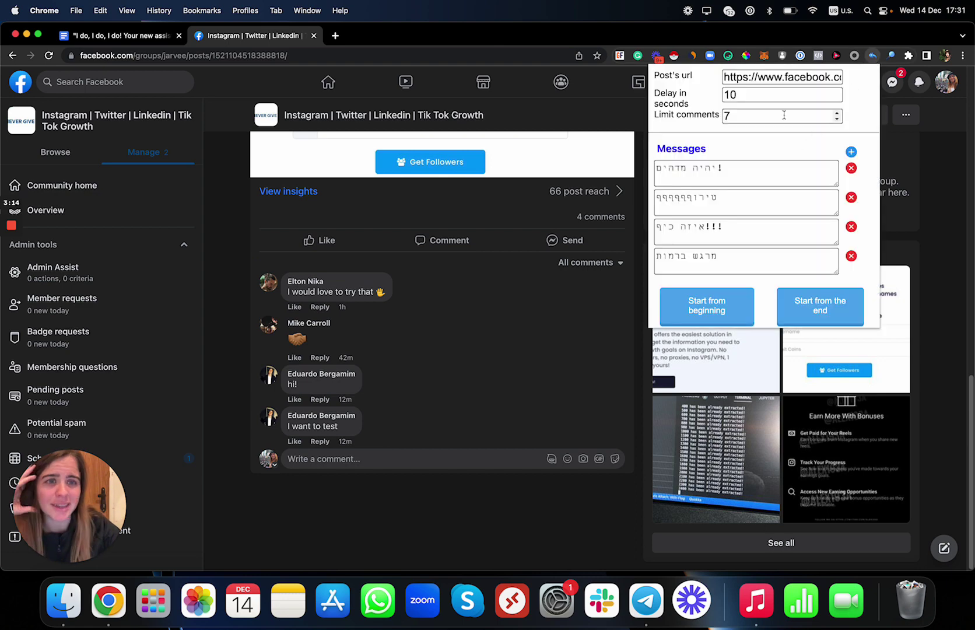
pyautogui.doubleClick(770, 82)
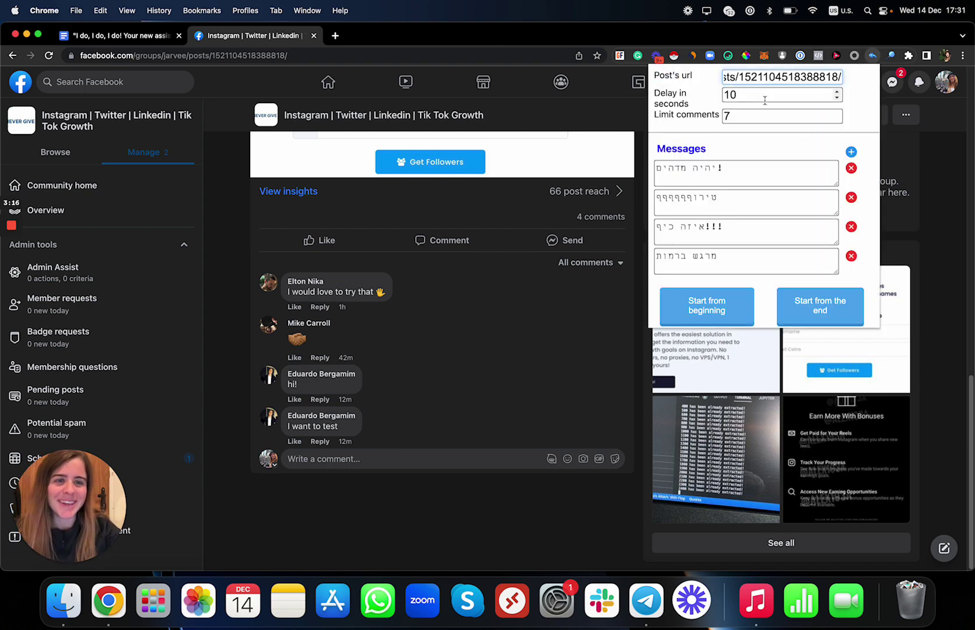
pyautogui.doubleClick(766, 95)
pyautogui.write('15')
pyautogui.press('Tab')
pyautogui.write('4')
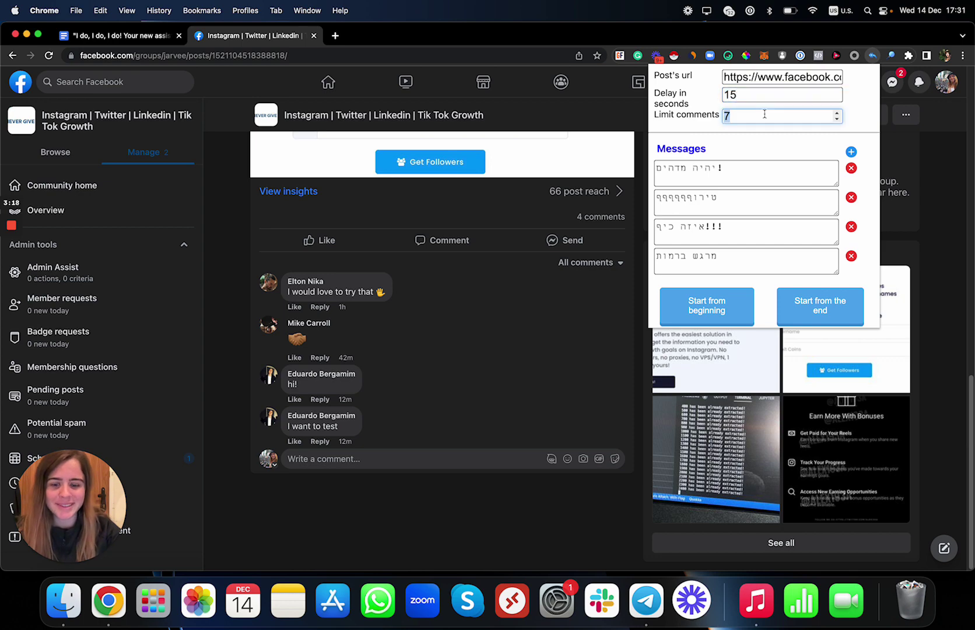
# - Replace the first message with 'Thank you! the link will be in your inbox soon :)' and delete leftover Hebrew messages
pyautogui.doubleClick(745, 166)
pyautogui.press('BackSpace')
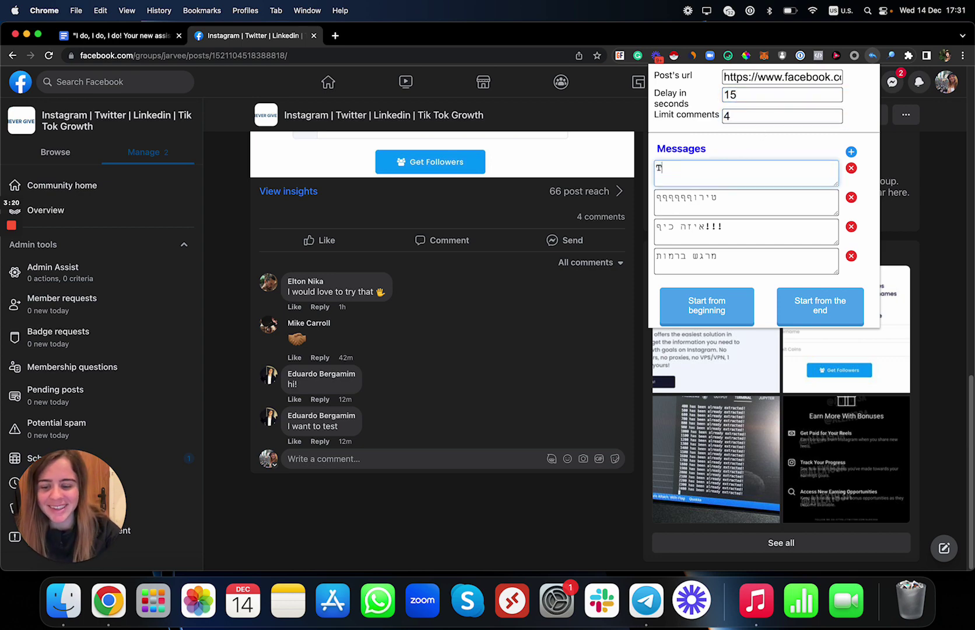
pyautogui.write('Thank you! the link will be ')
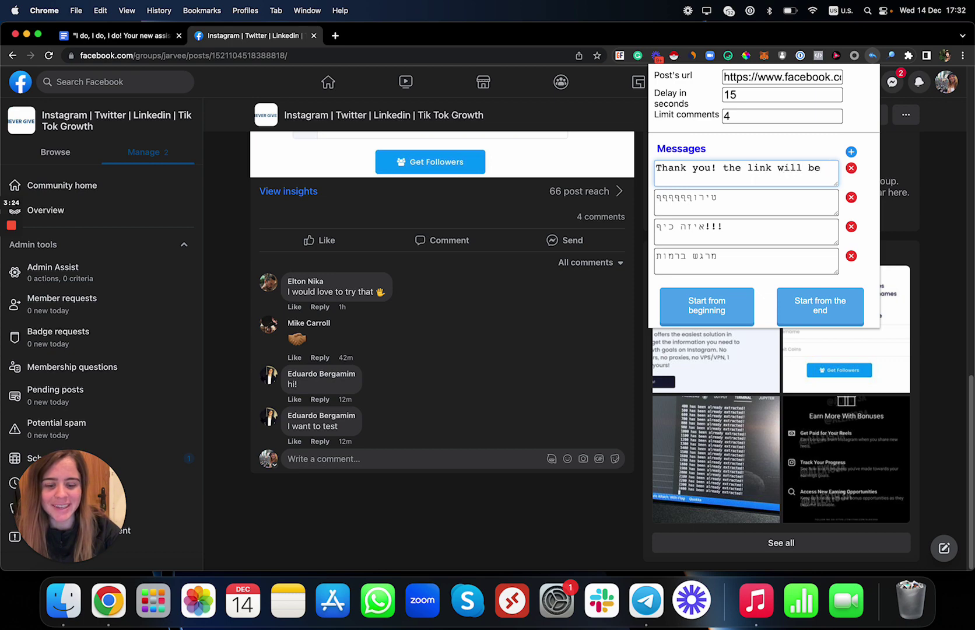
pyautogui.write('in your in')
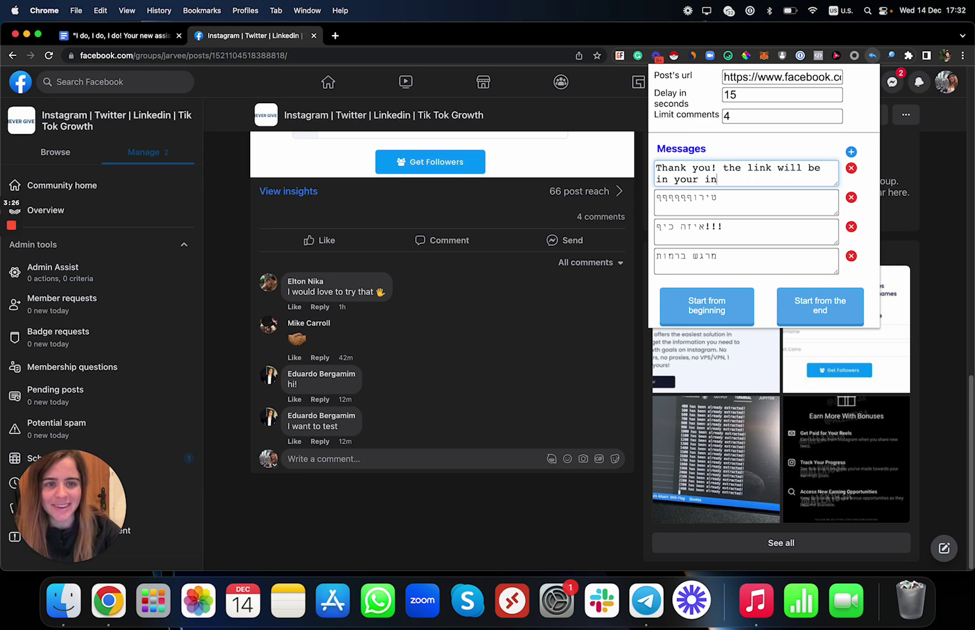
pyautogui.write('box soon :)')
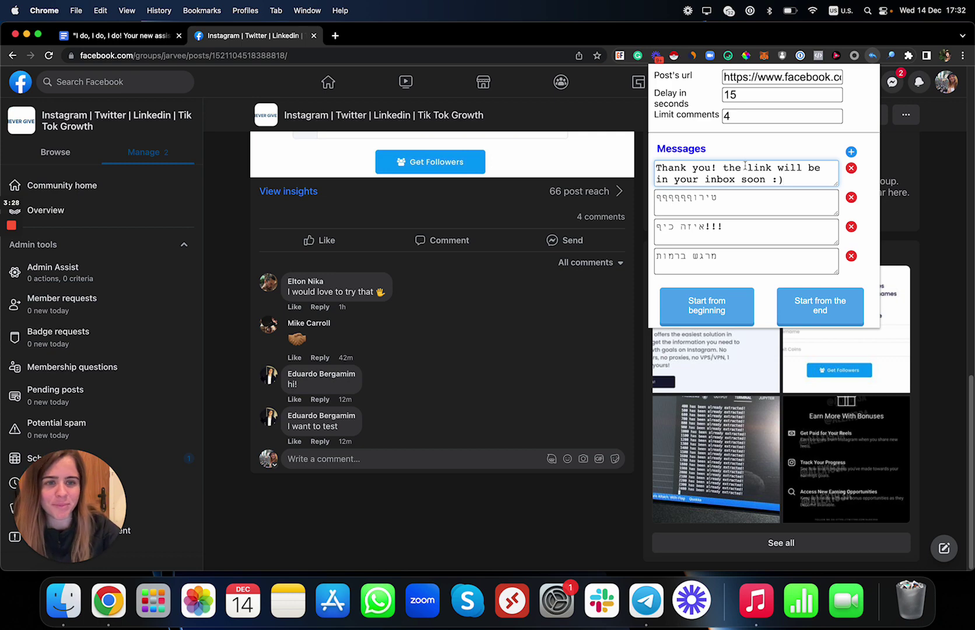
pyautogui.click(851, 198)
pyautogui.click(851, 198)
pyautogui.click(851, 198)
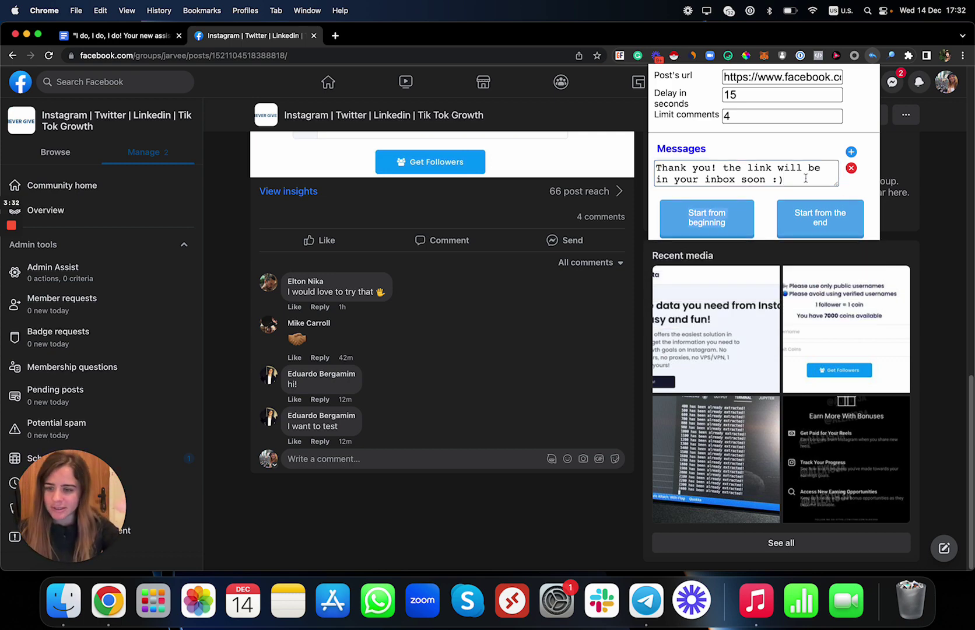
# - Start auto-replying from the first comment, then switch to the Google Docs write-up tab
pyautogui.click(737, 219)
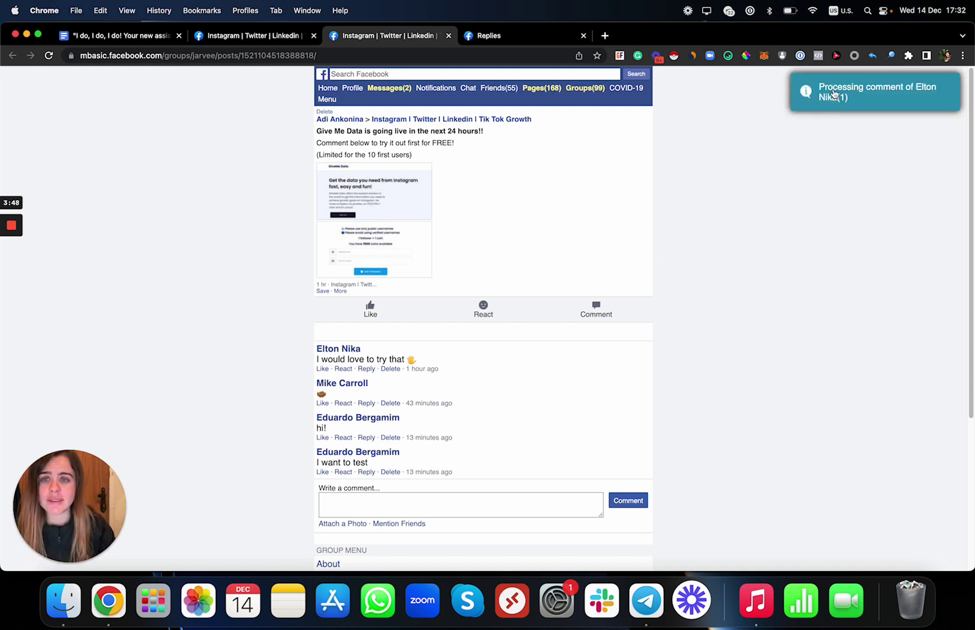
pyautogui.rightClick(120, 594)
pyautogui.click(162, 481)
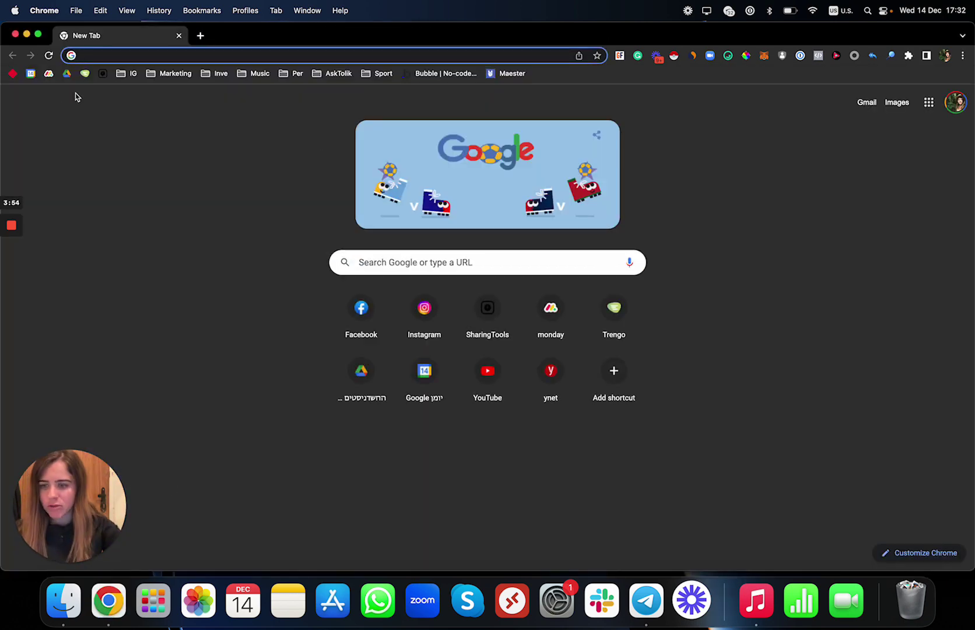
pyautogui.click(16, 34)
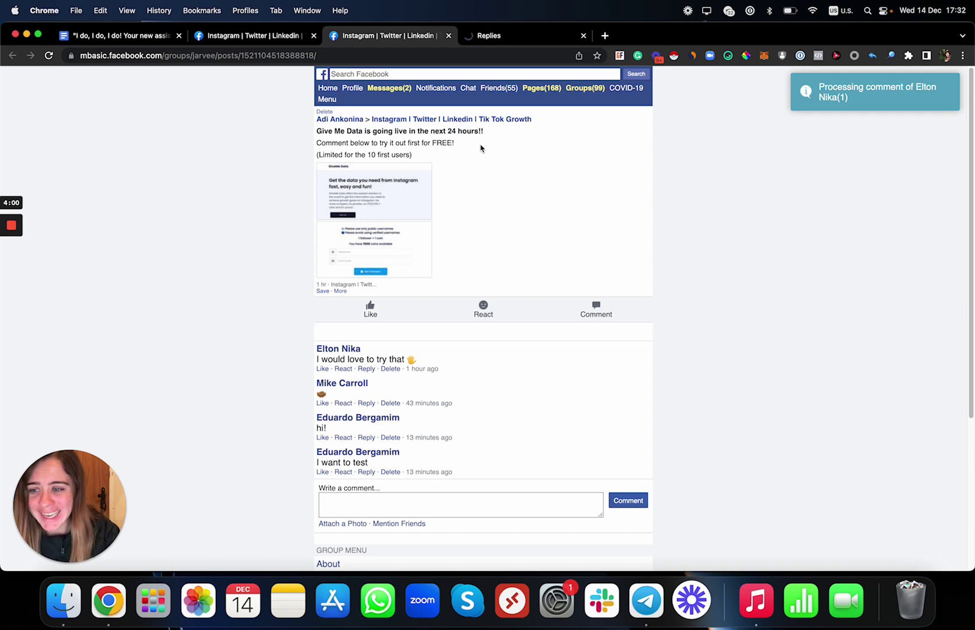
pyautogui.click(139, 38)
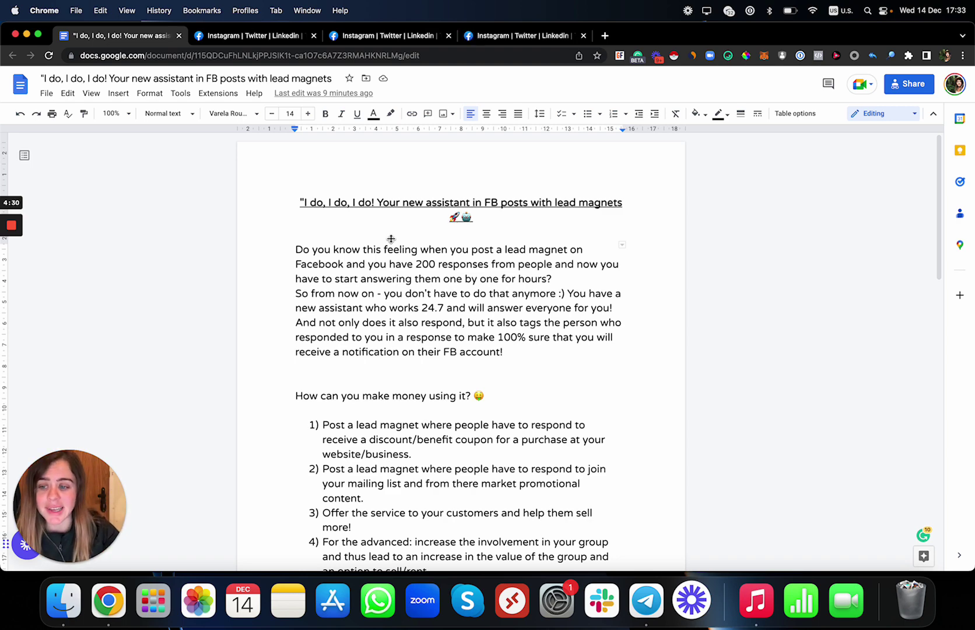
# - Load the write-up's product link in a new tab, showing the 'Reply All Comments' Robot page
pyautogui.scroll(-3, 376, 210)
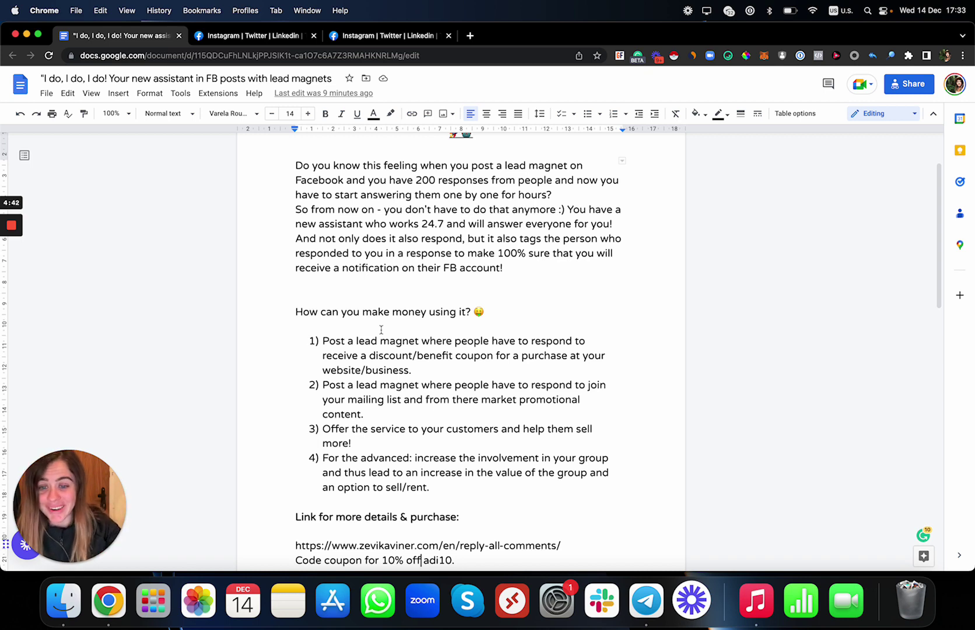
pyautogui.scroll(-1, 382, 330)
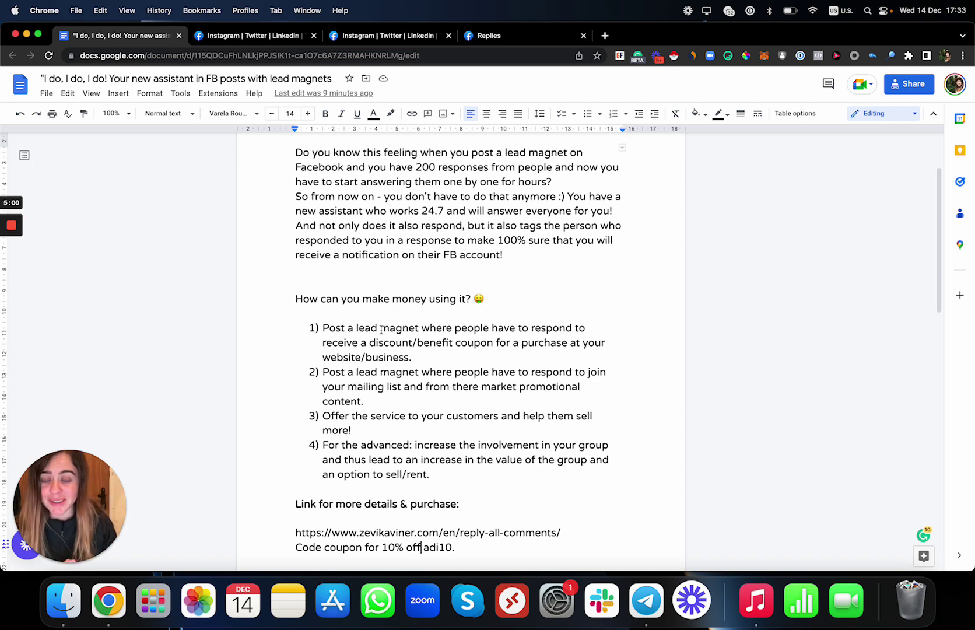
pyautogui.scroll(-1, 510, 337)
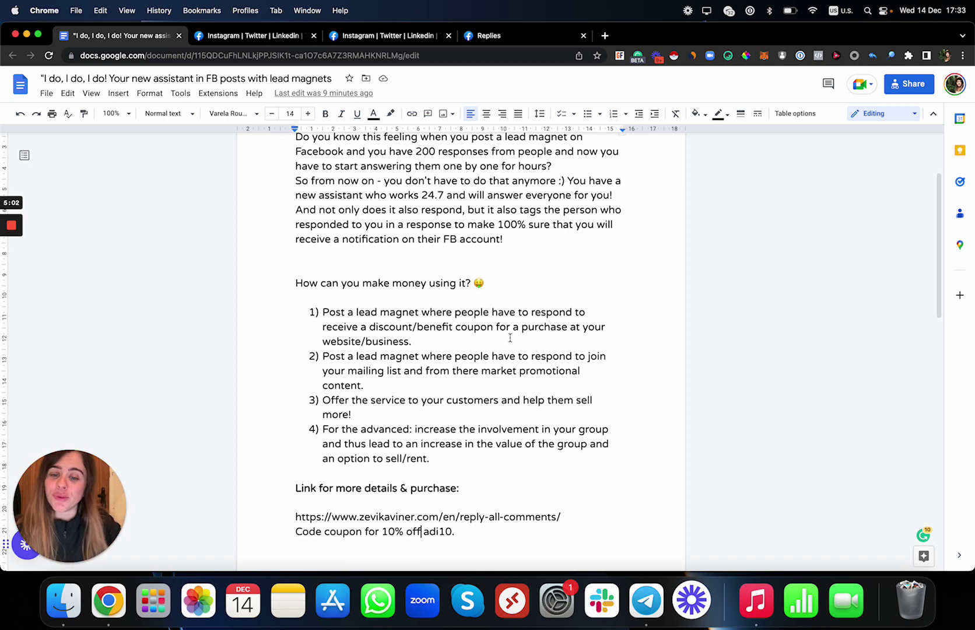
pyautogui.scroll(-1, 501, 350)
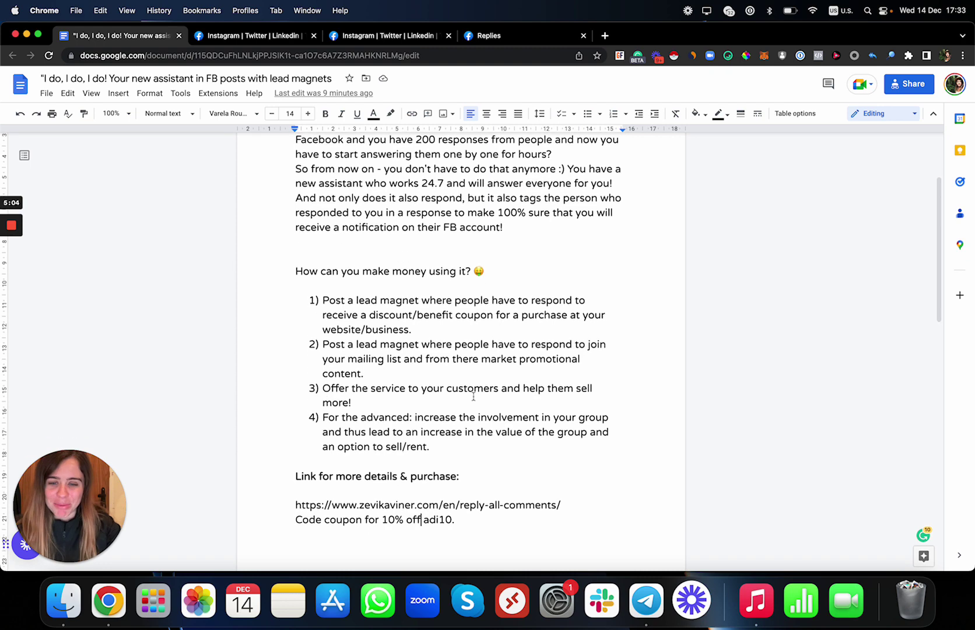
pyautogui.click(472, 504)
pyautogui.tripleClick(471, 504)
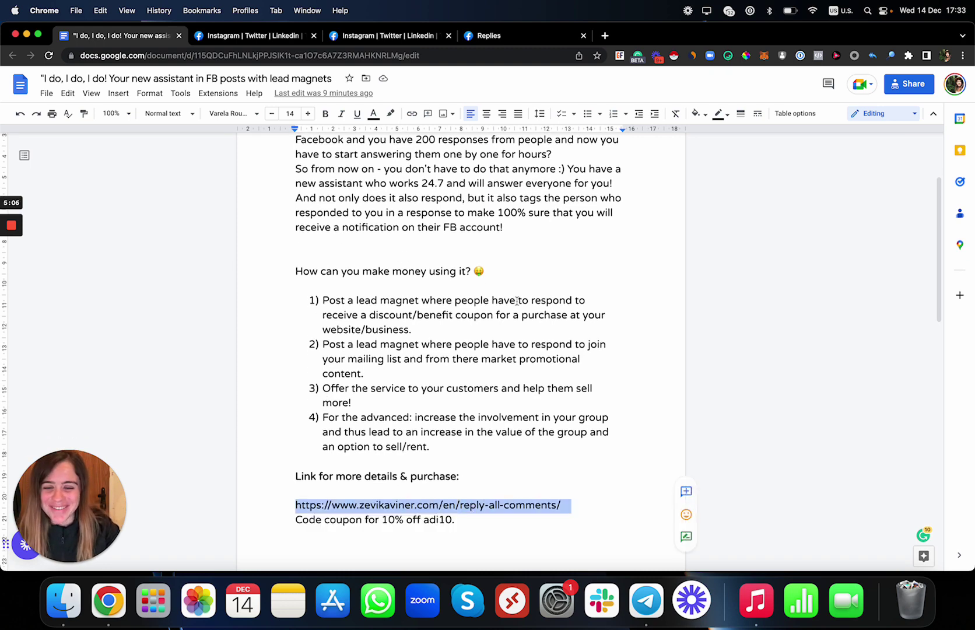
pyautogui.click(604, 36)
pyautogui.write('zevikaviner.com/en/reply-all-comments/')
pyautogui.press('Return')
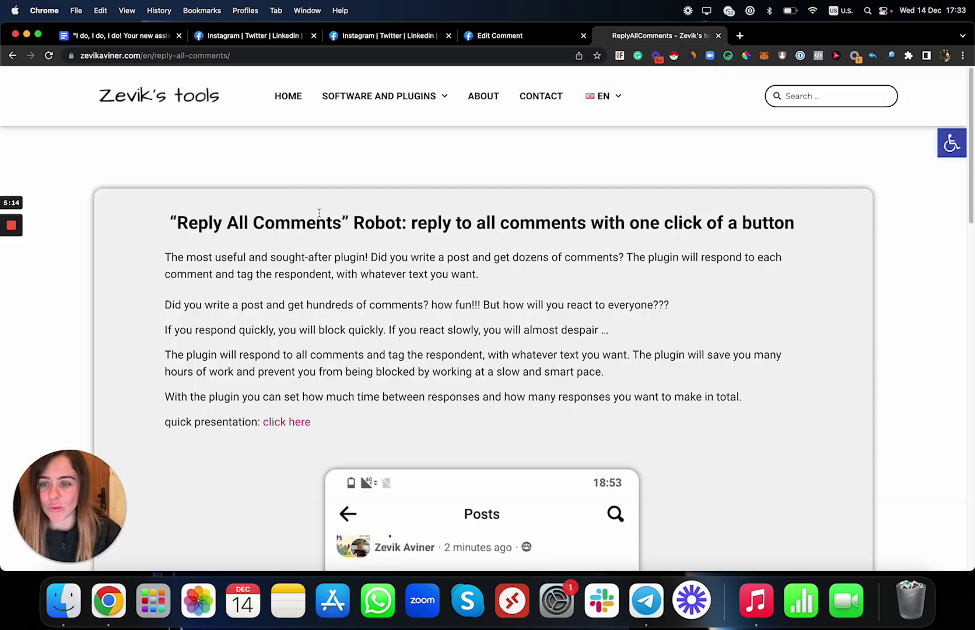
pyautogui.scroll(-5, 293, 147)
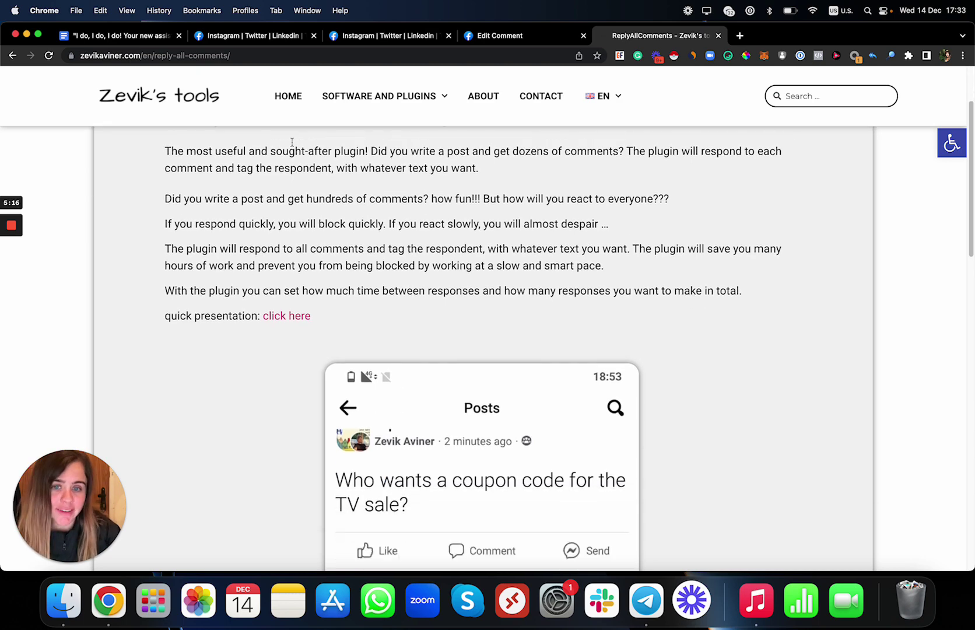
pyautogui.scroll(-14, 291, 142)
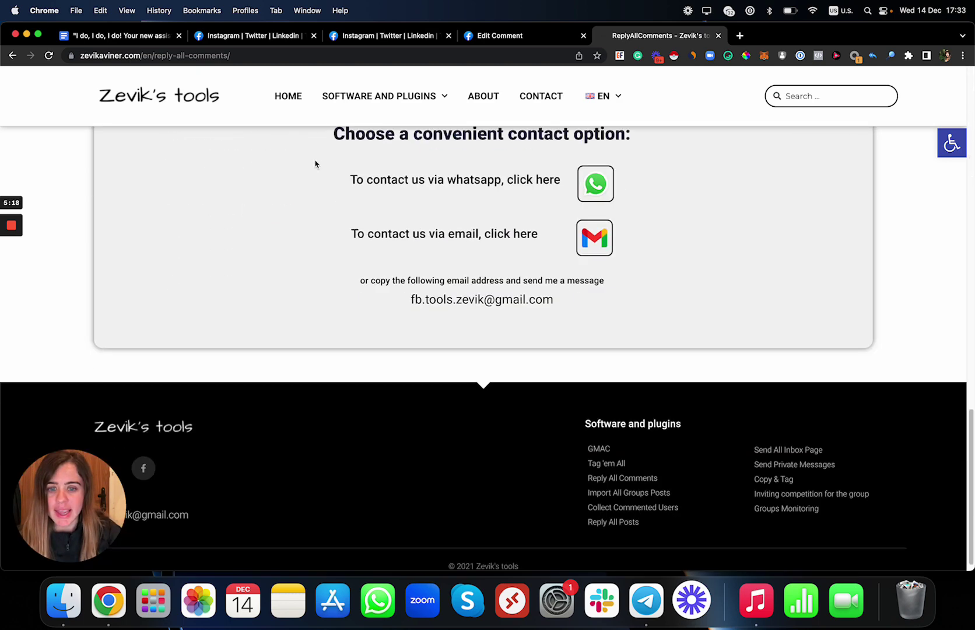
pyautogui.scroll(4, 384, 221)
pyautogui.moveTo(470, 220); pyautogui.dragTo(494, 220)
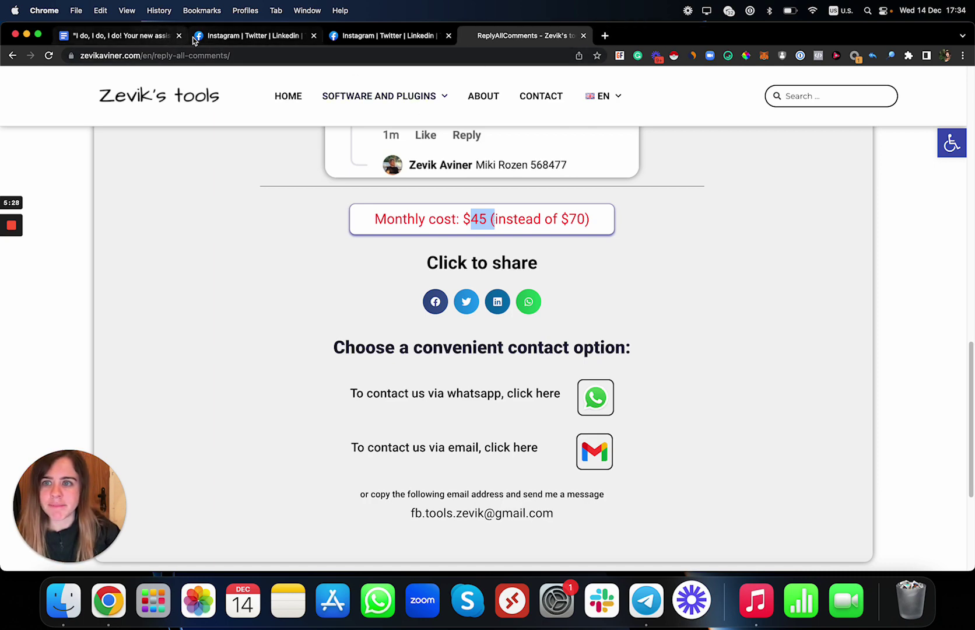
# - Return to the write-up, scroll past the page break and highlight the 'QA:' heading
pyautogui.click(154, 35)
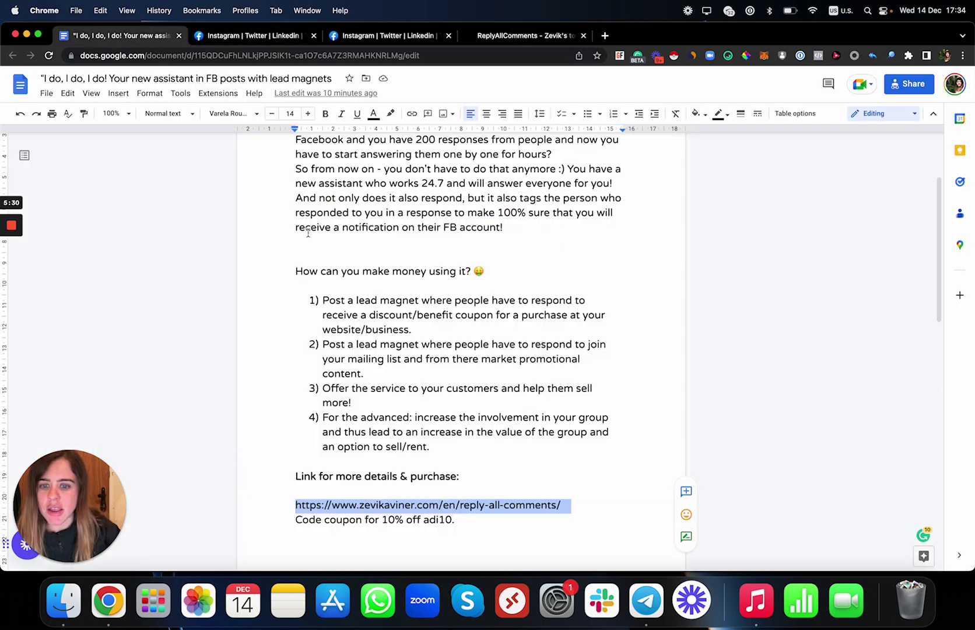
pyautogui.scroll(-10, 308, 233)
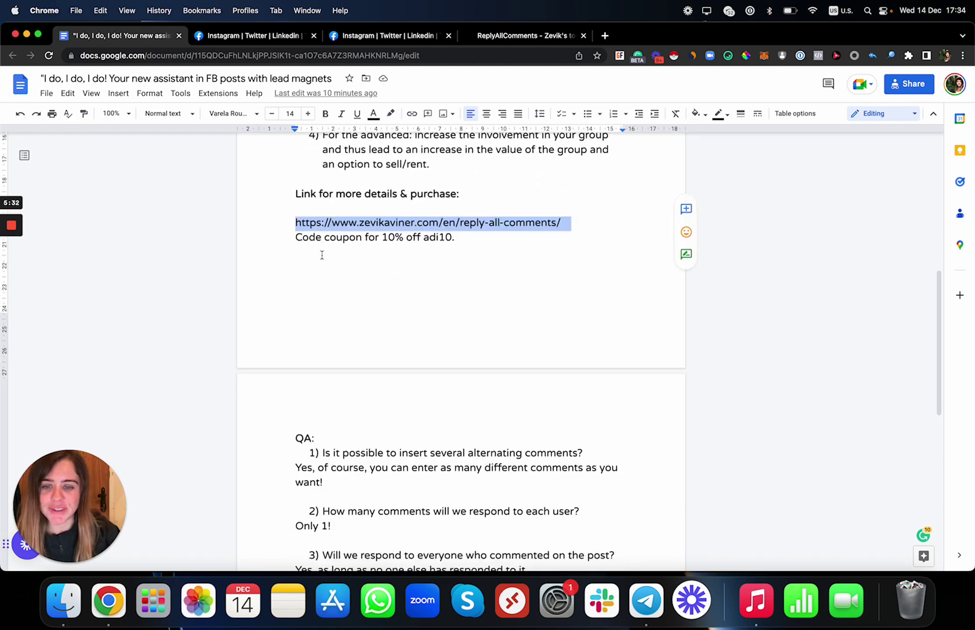
pyautogui.moveTo(315, 332); pyautogui.dragTo(293, 333)
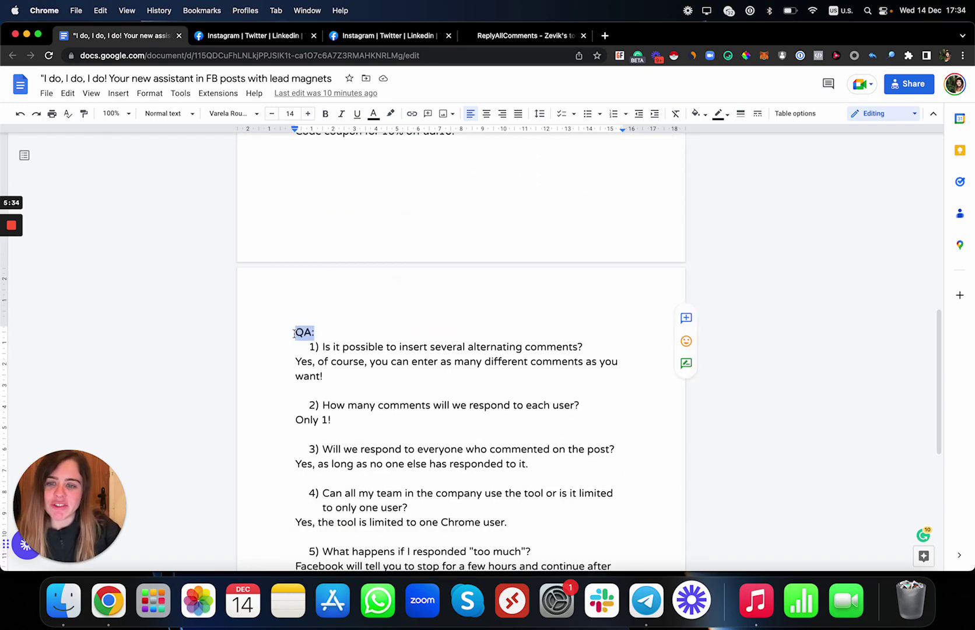